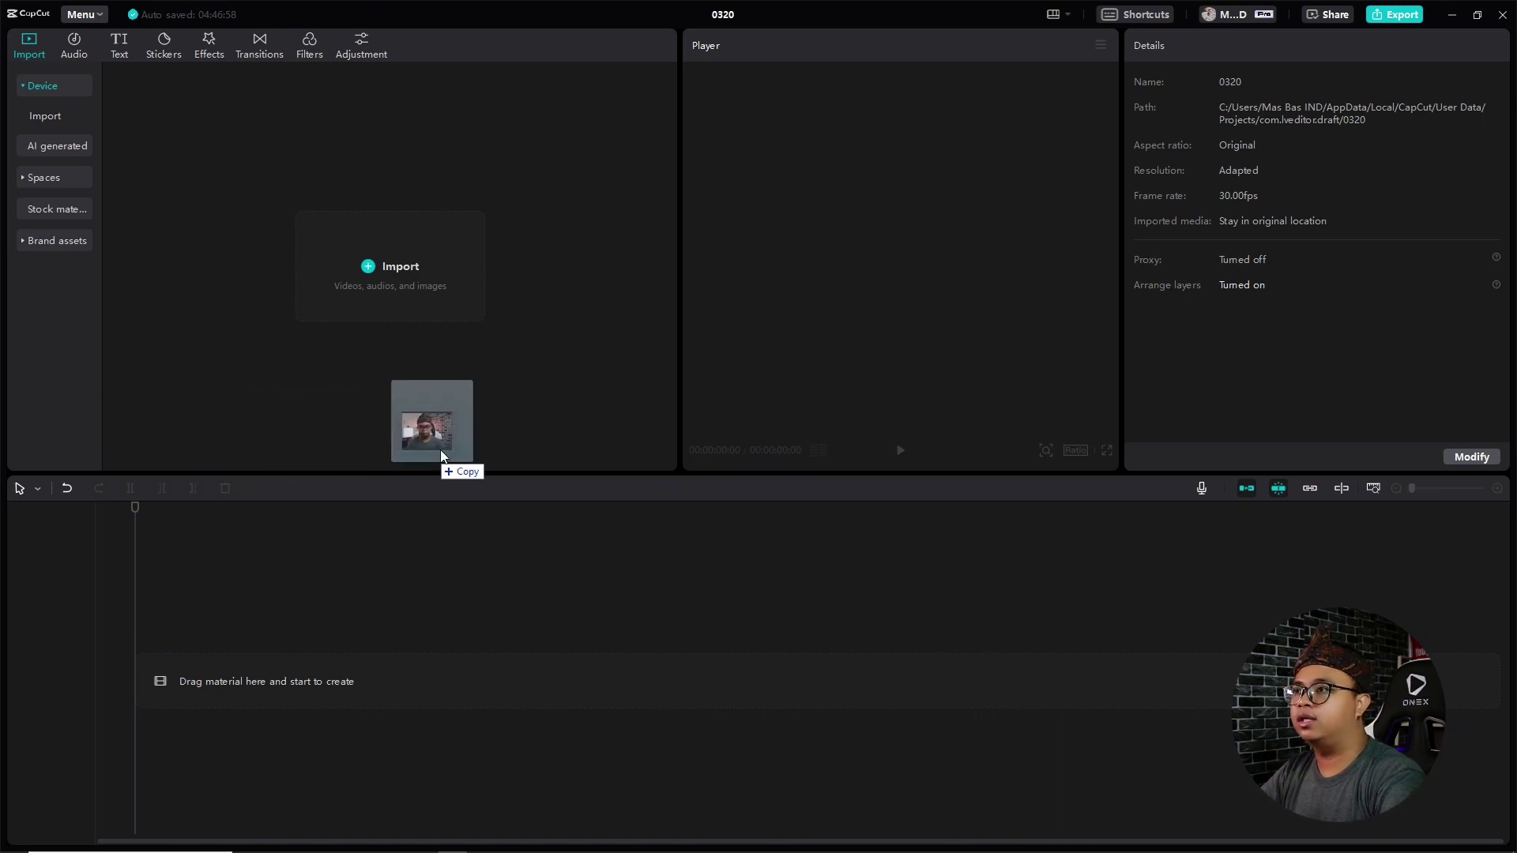
Step: Import the video file C0346.MP4 into the project and place it at the start of the timeline
left_click_drag(439, 449, 391, 347)
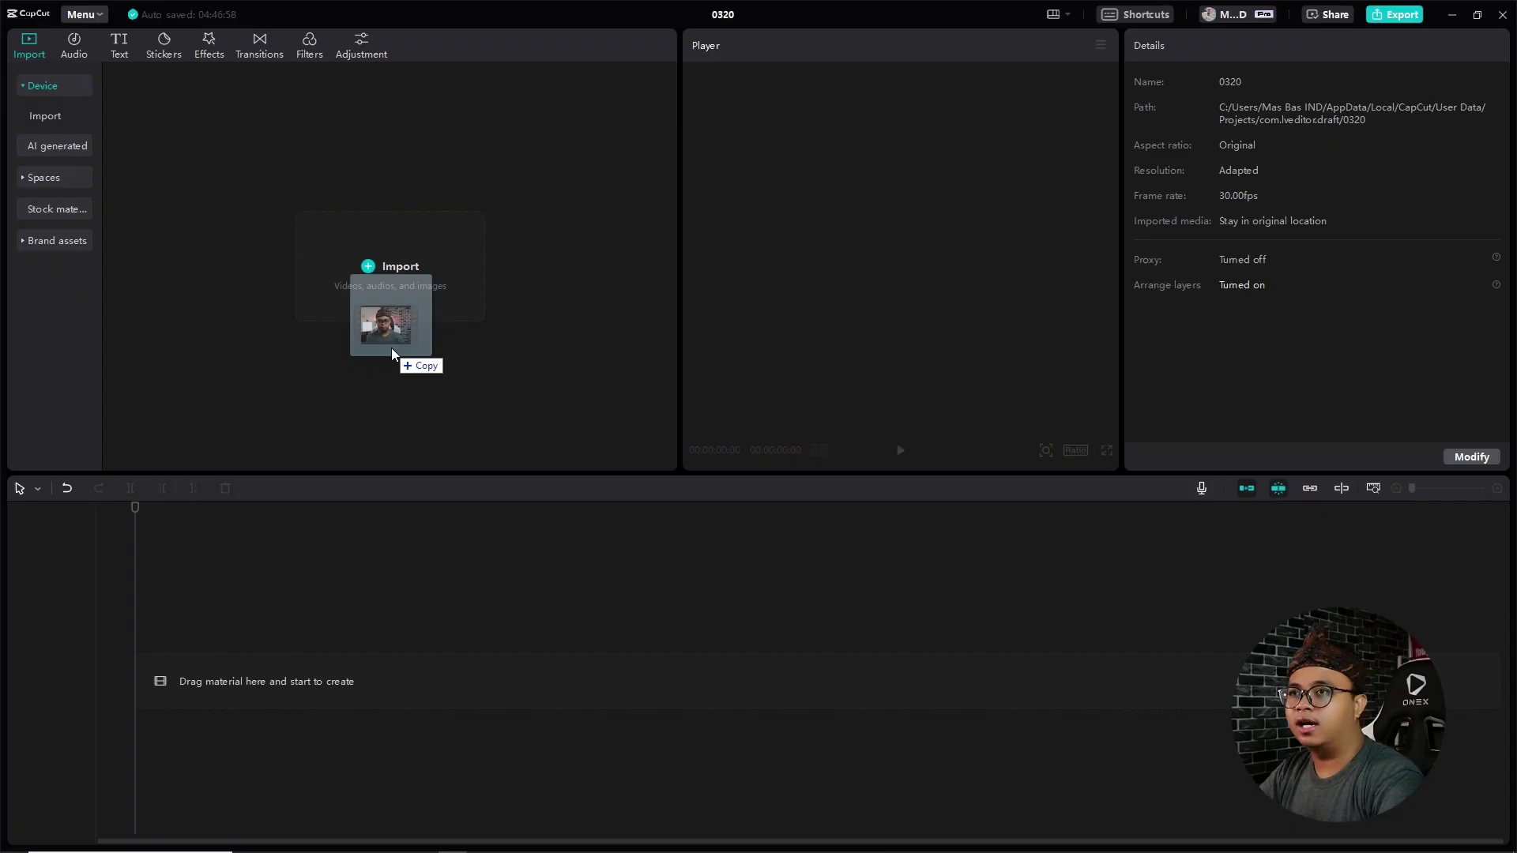
left_click_drag(391, 353, 391, 353)
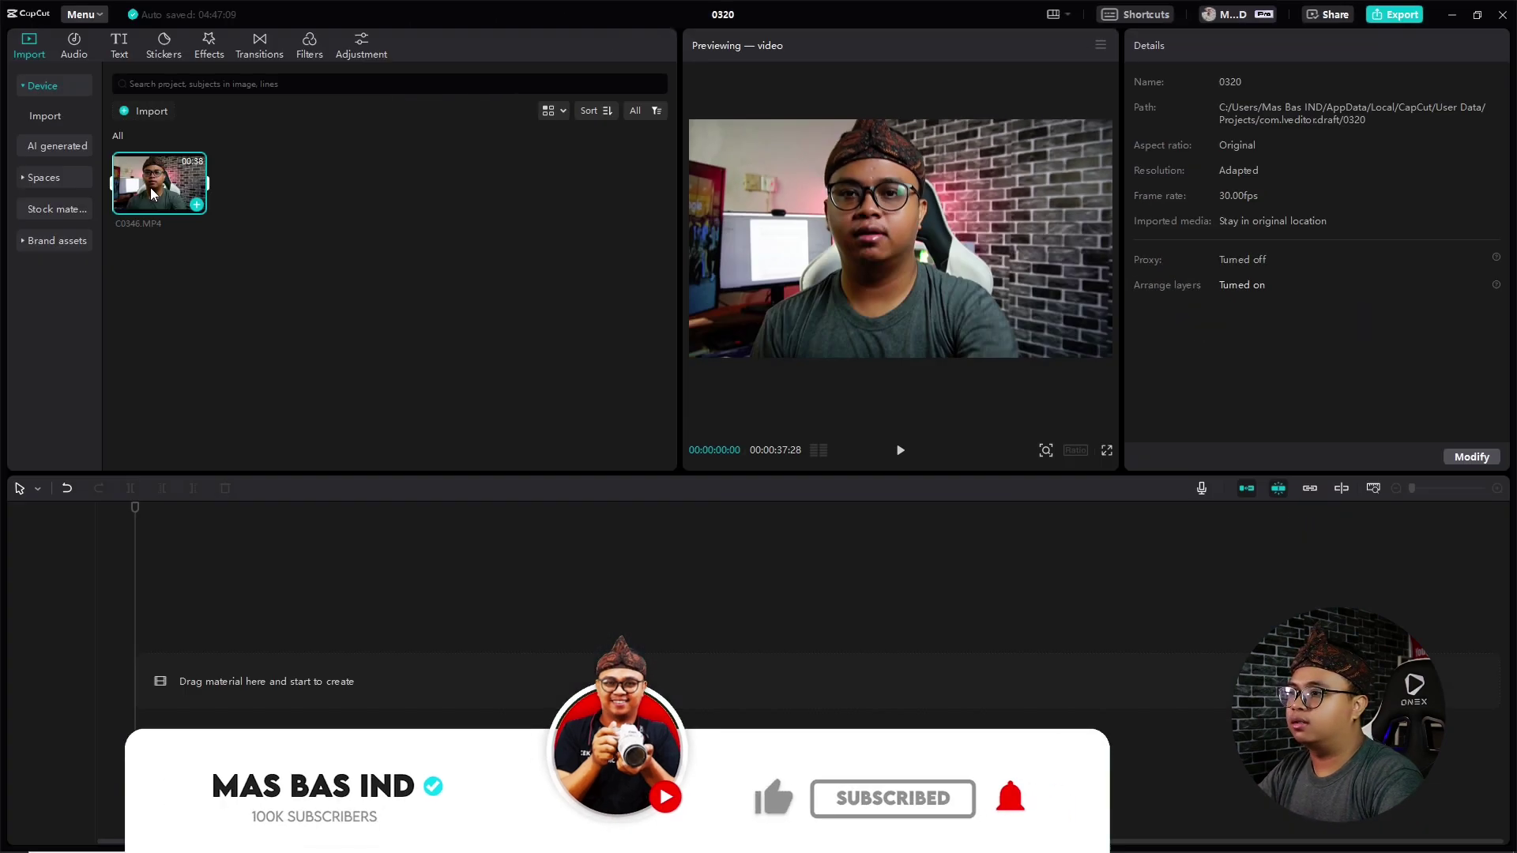
left_click_drag(152, 193, 147, 678)
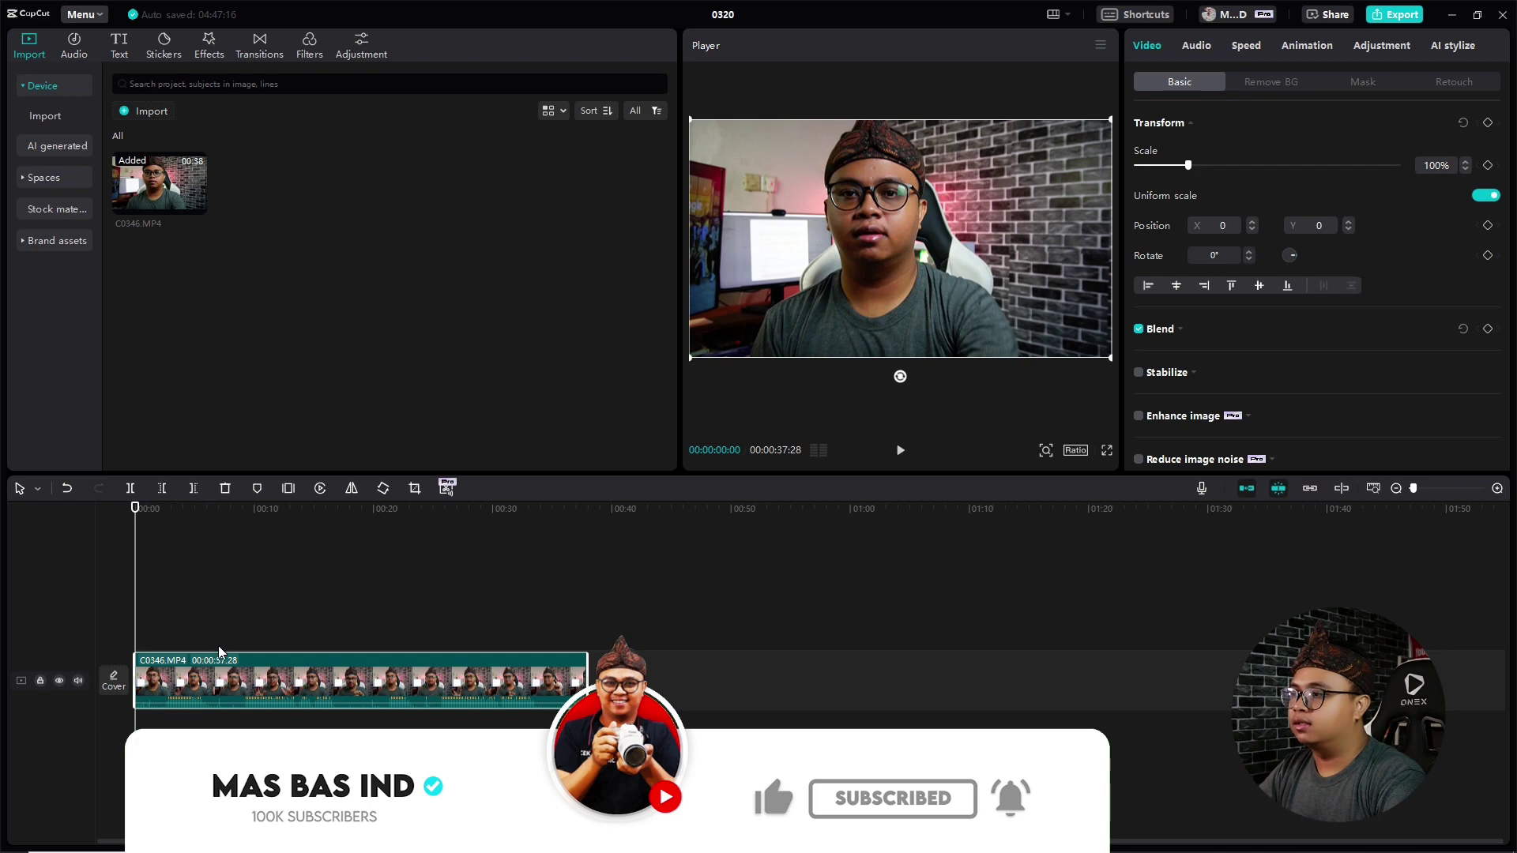
Step: Trim the clip's beginning up to about 00:00:25:16 and shorten its end, leaving a clip about 8 seconds long
left_click(437, 622)
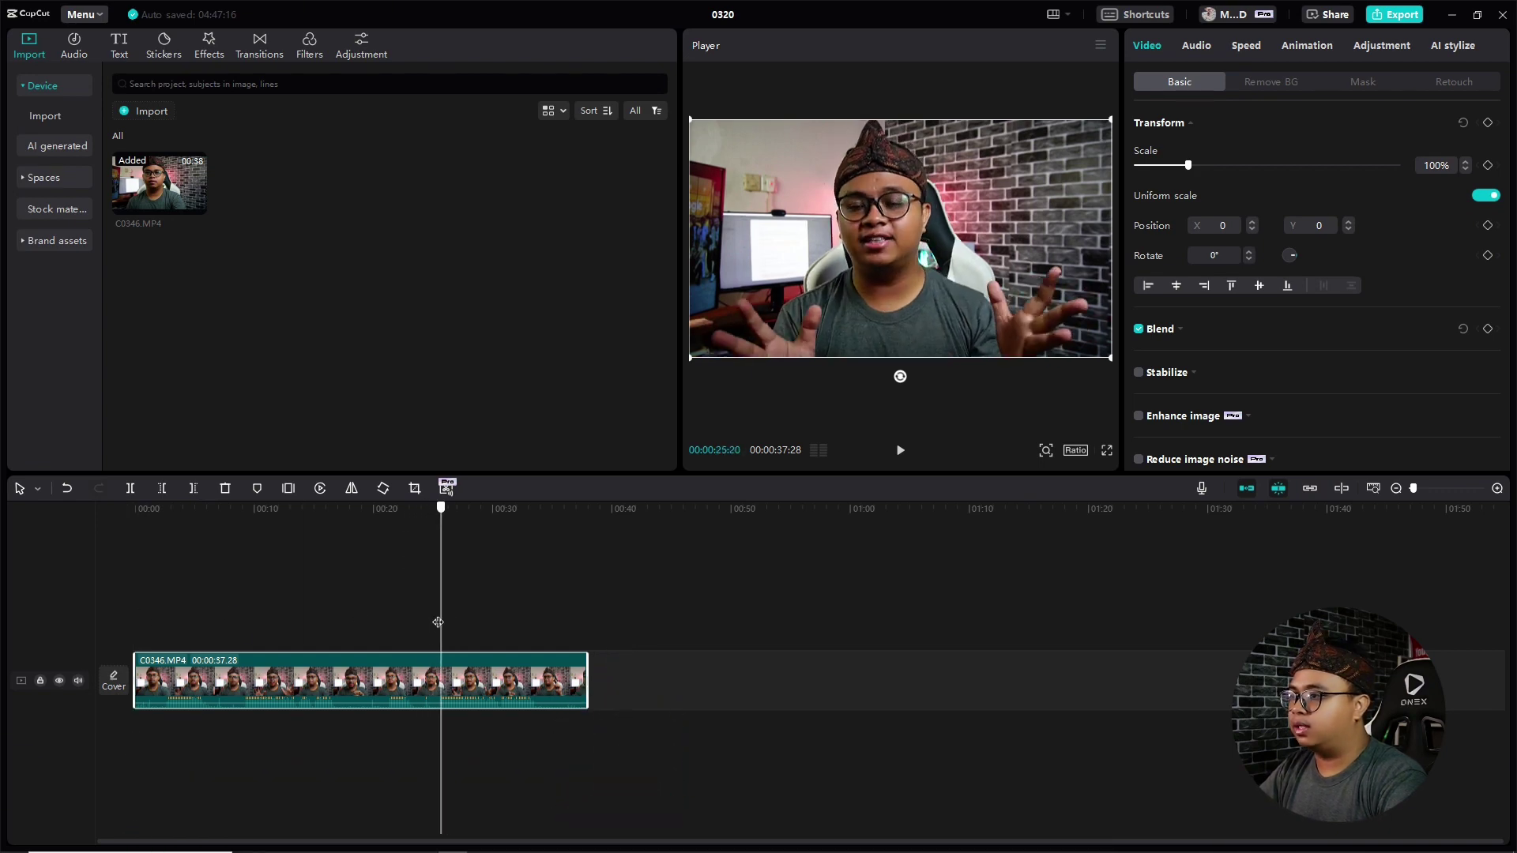
left_click_drag(437, 622, 442, 620)
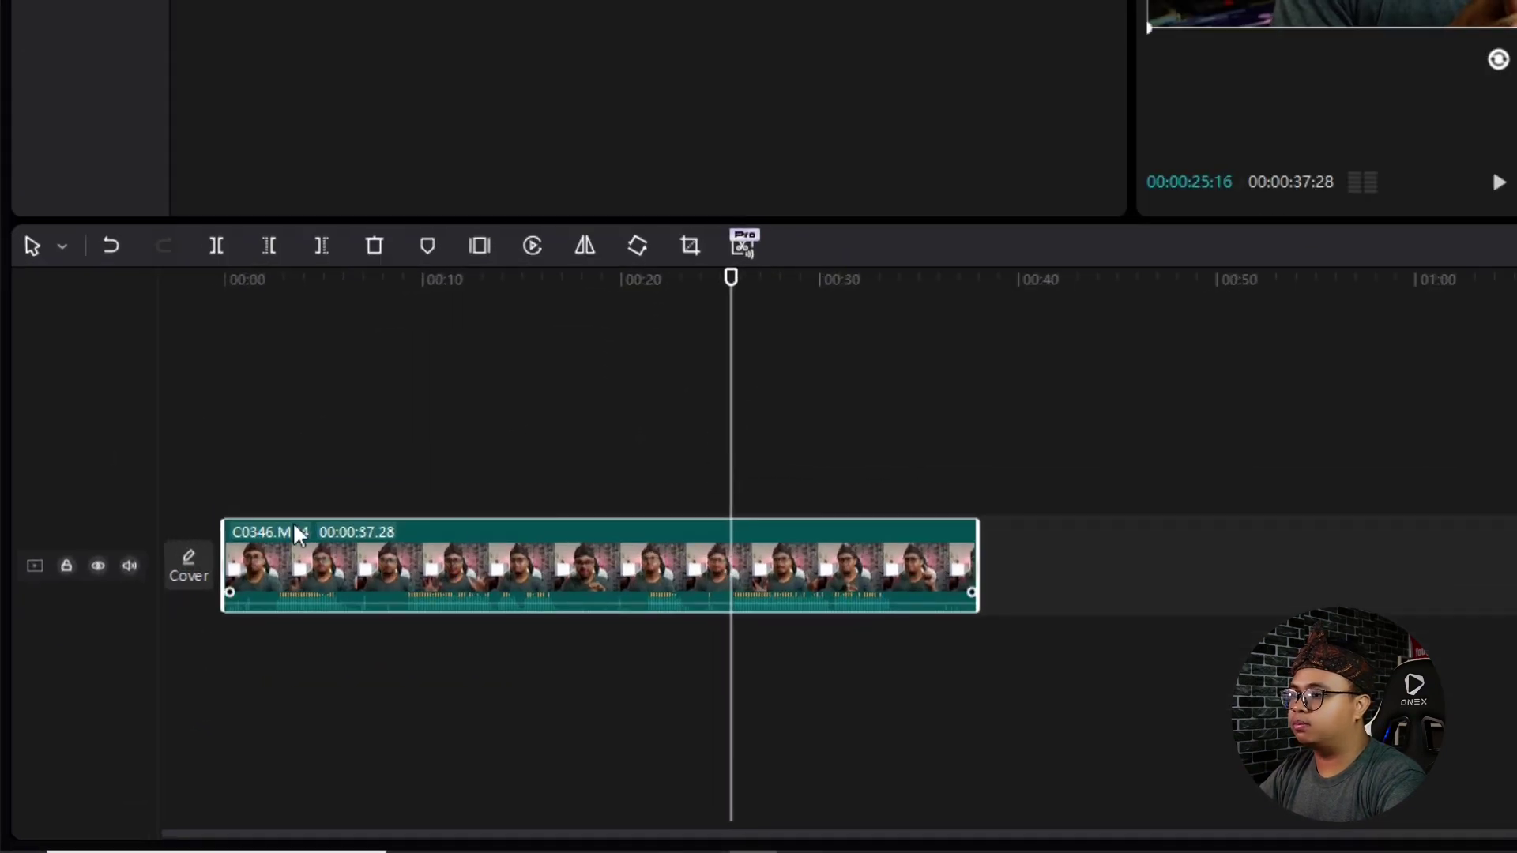
left_click_drag(224, 552, 730, 552)
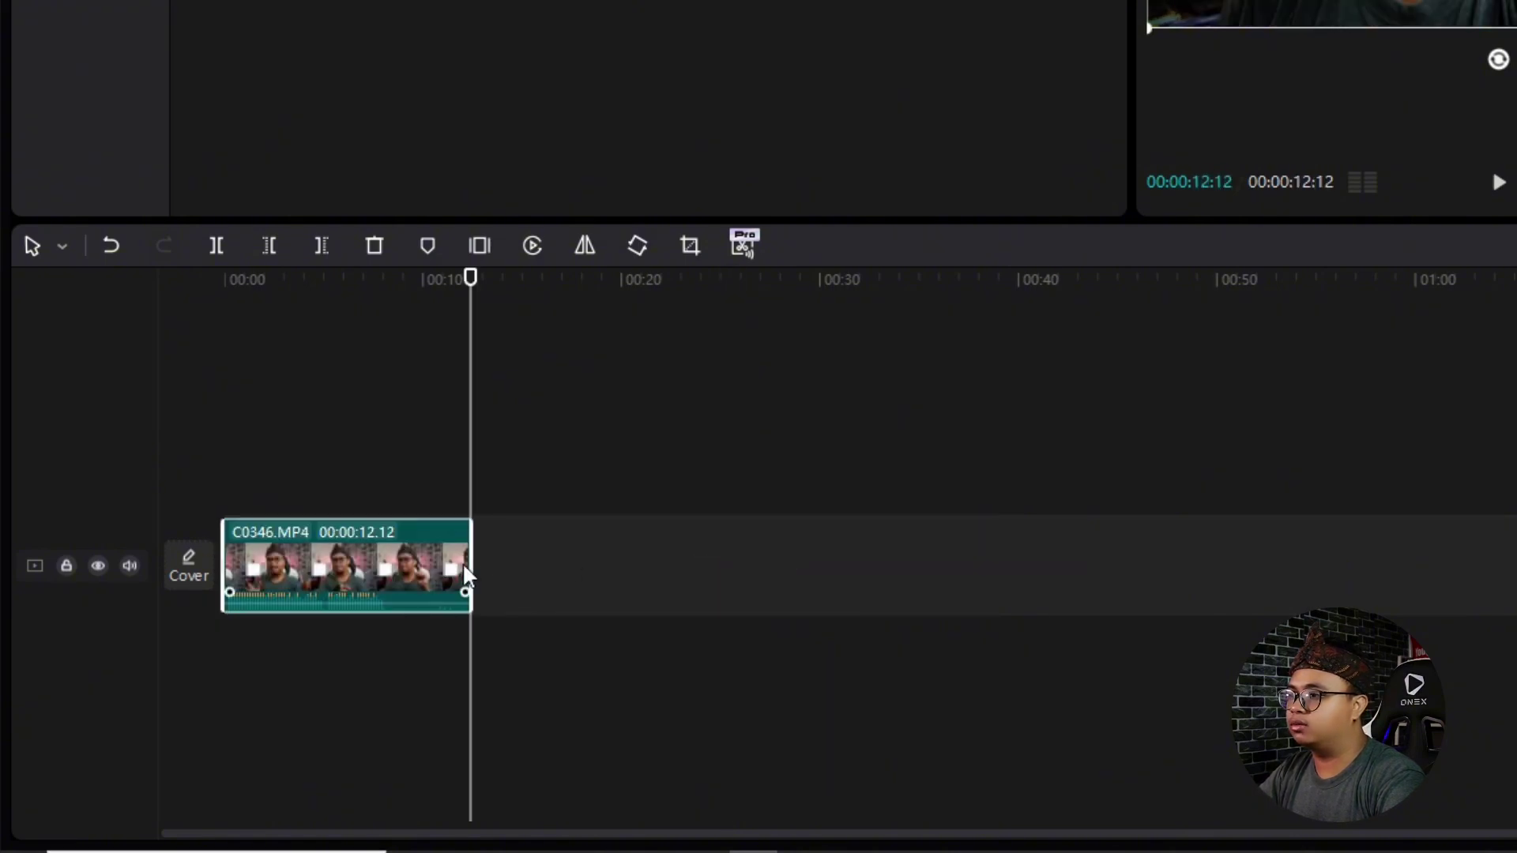
left_click_drag(471, 562, 392, 558)
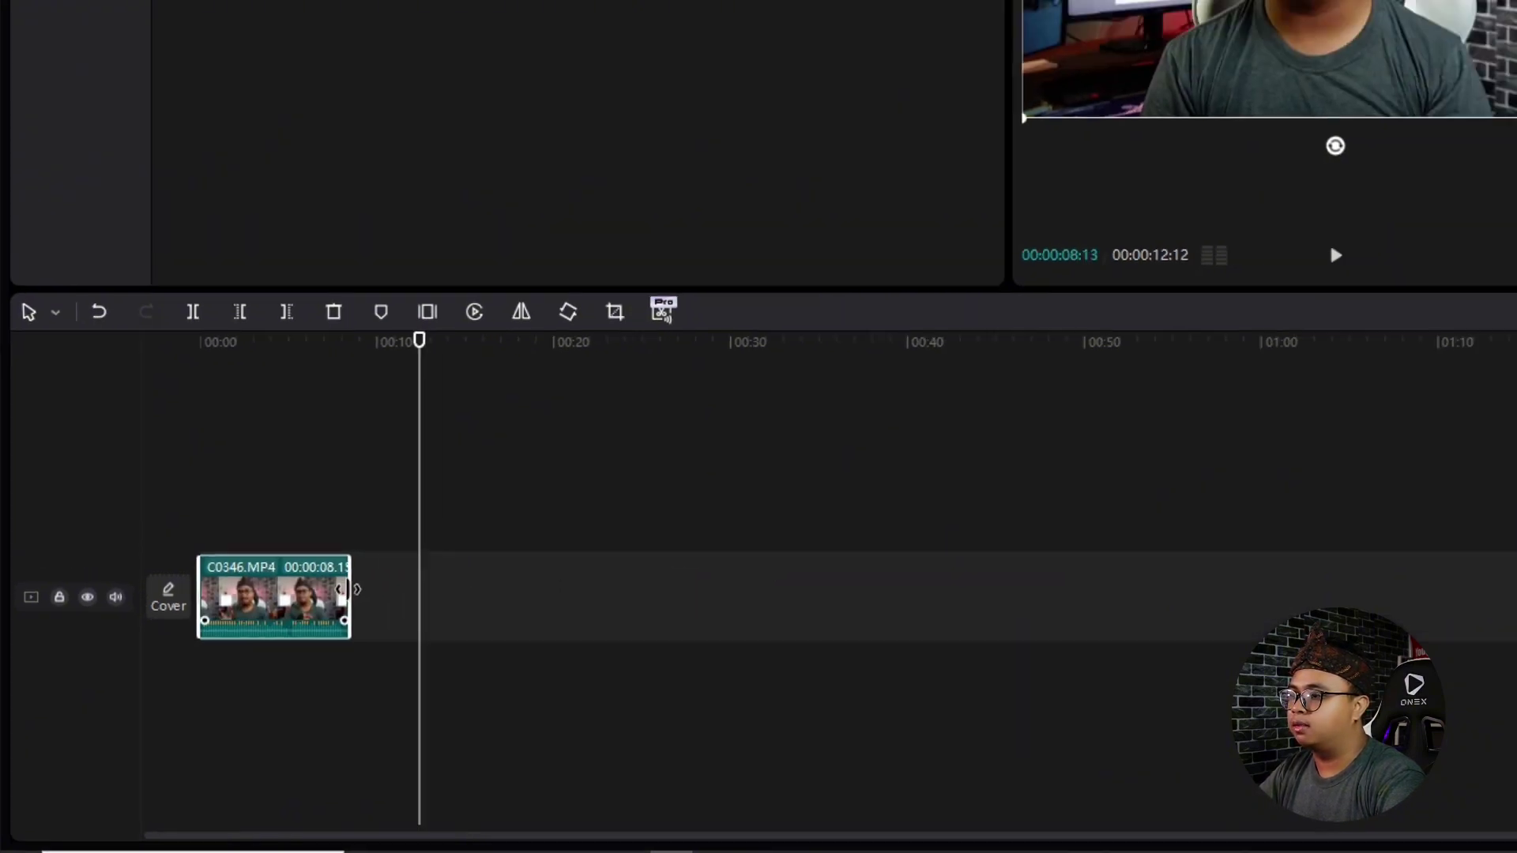
left_click_drag(244, 596, 206, 596)
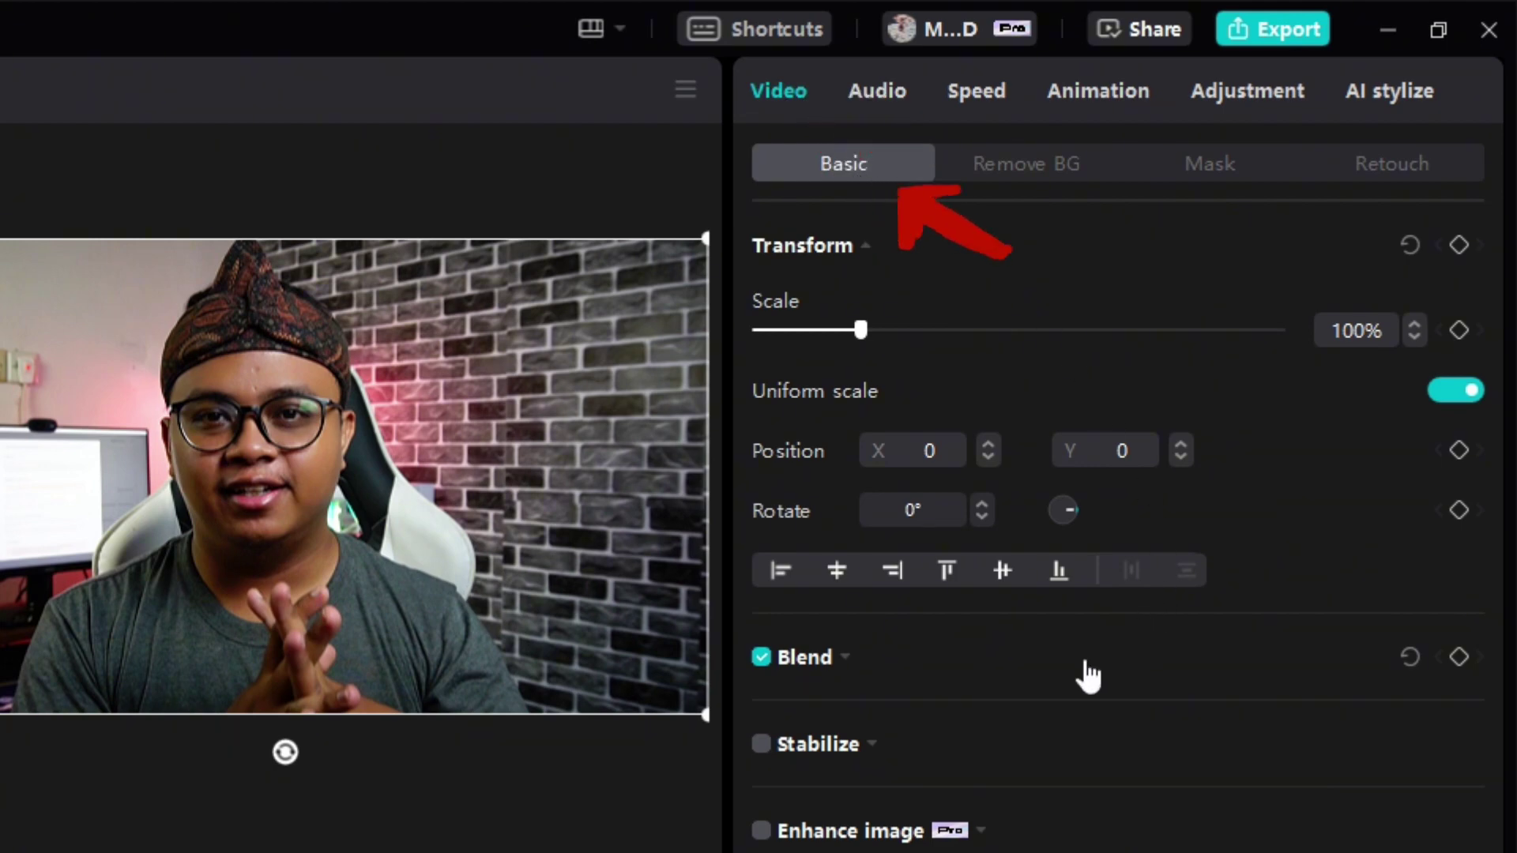
Step: Enable image noise reduction on the clip and set its level to Strong
scroll(1077, 681, "down", 2)
scroll(1073, 670, "down", 2)
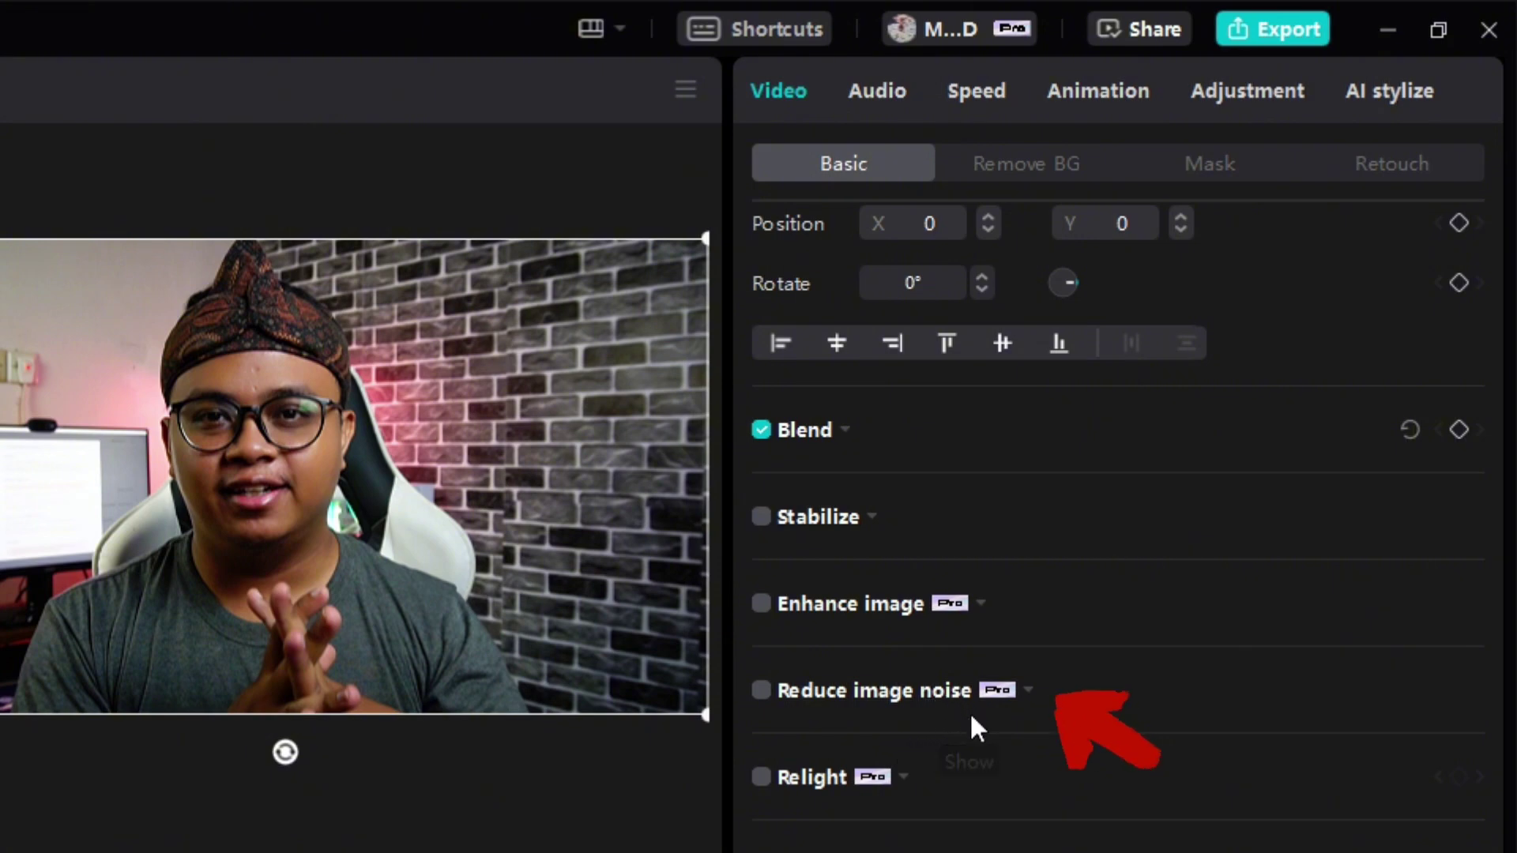
scroll(974, 726, "down", 2)
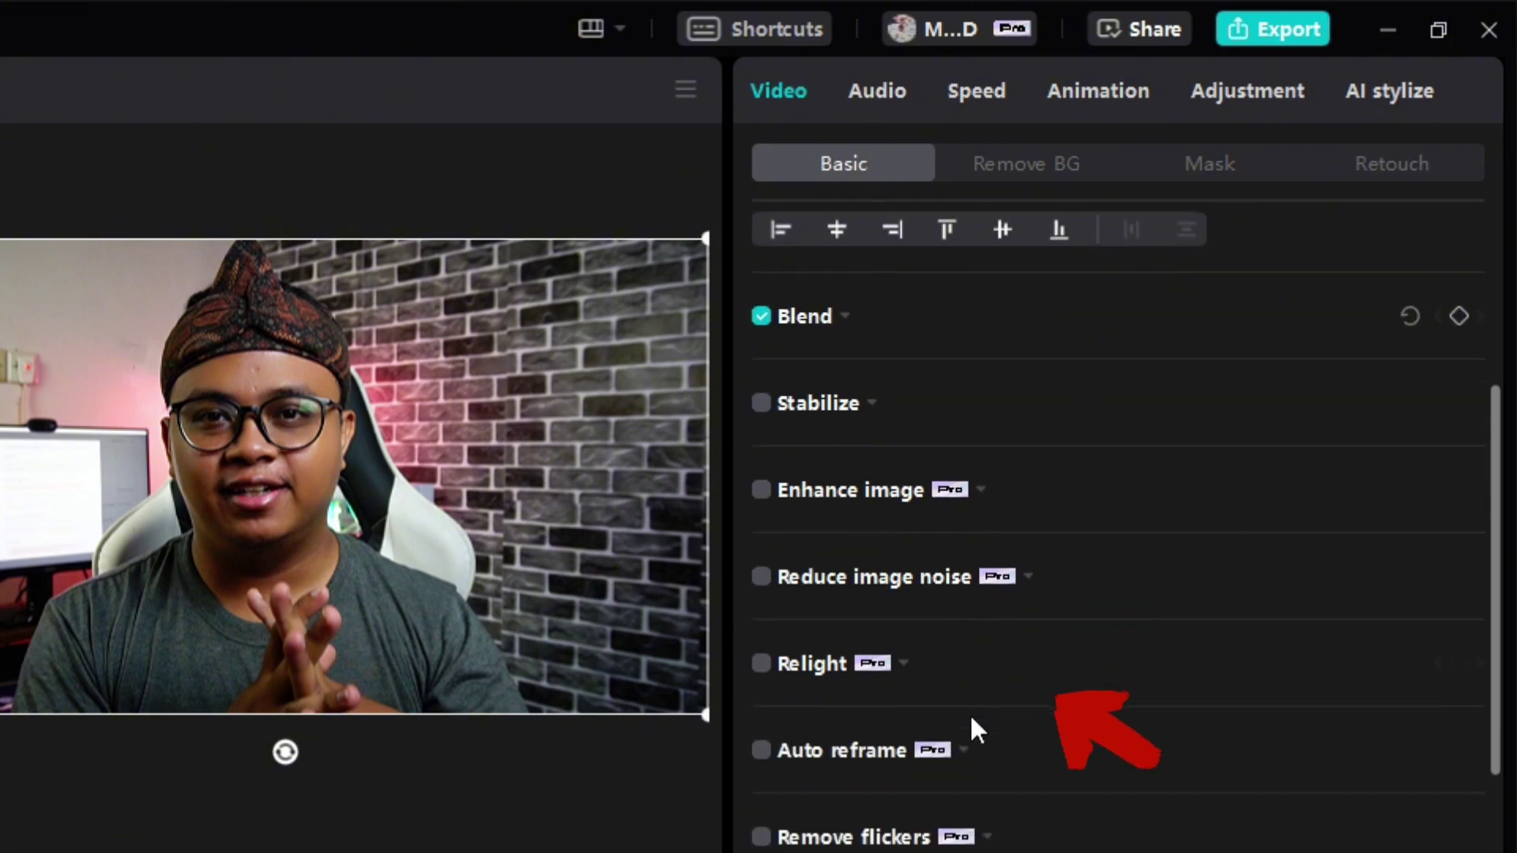
left_click(765, 585)
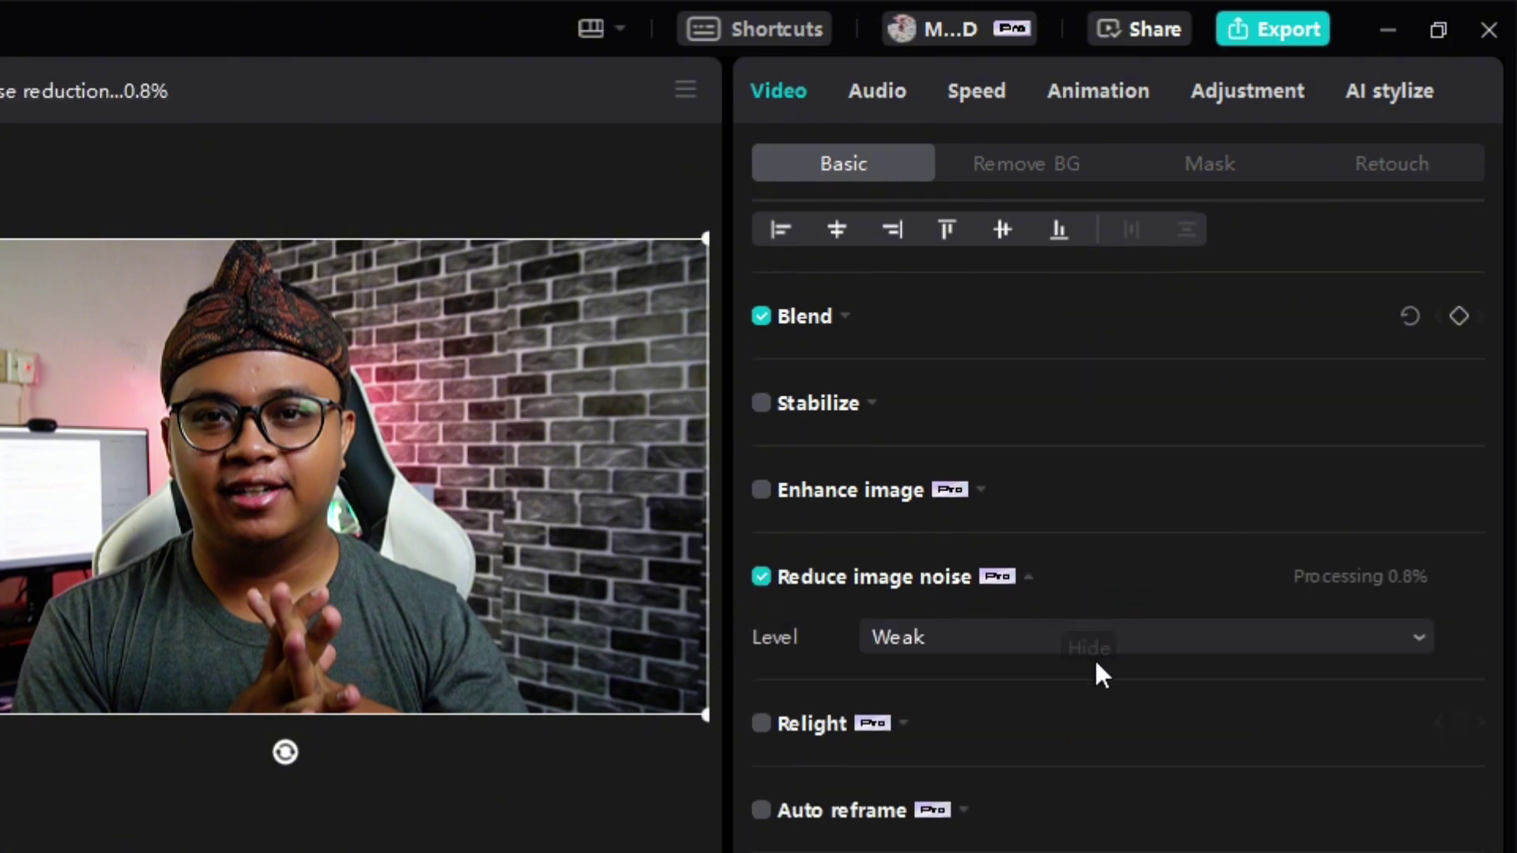
left_click(937, 638)
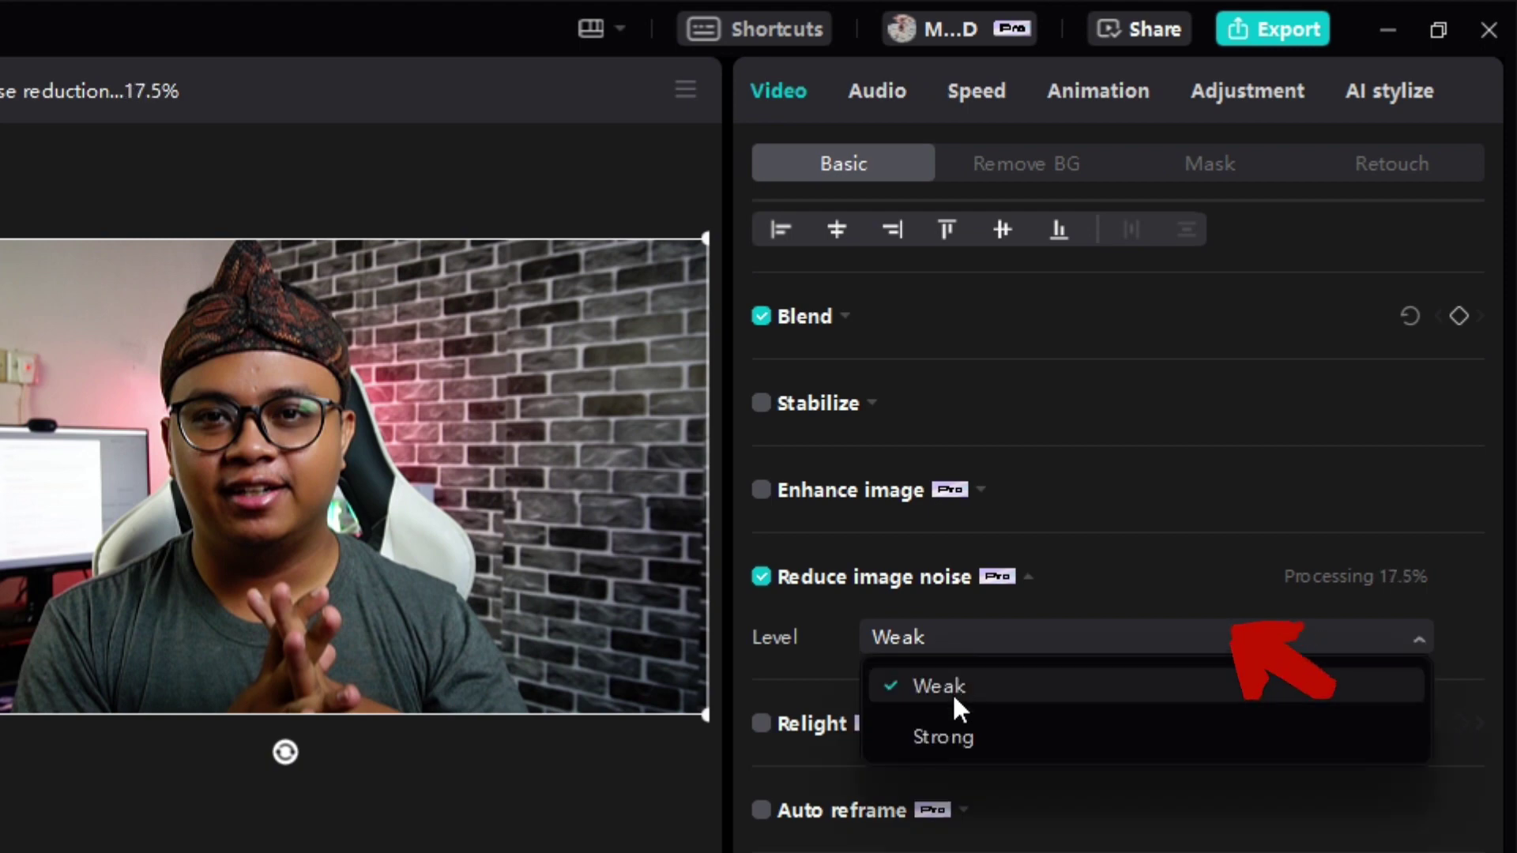
left_click(960, 739)
Step: Enable flicker removal on the clip, using Flashlight mode at the Recommended level
scroll(982, 695, "down", 2)
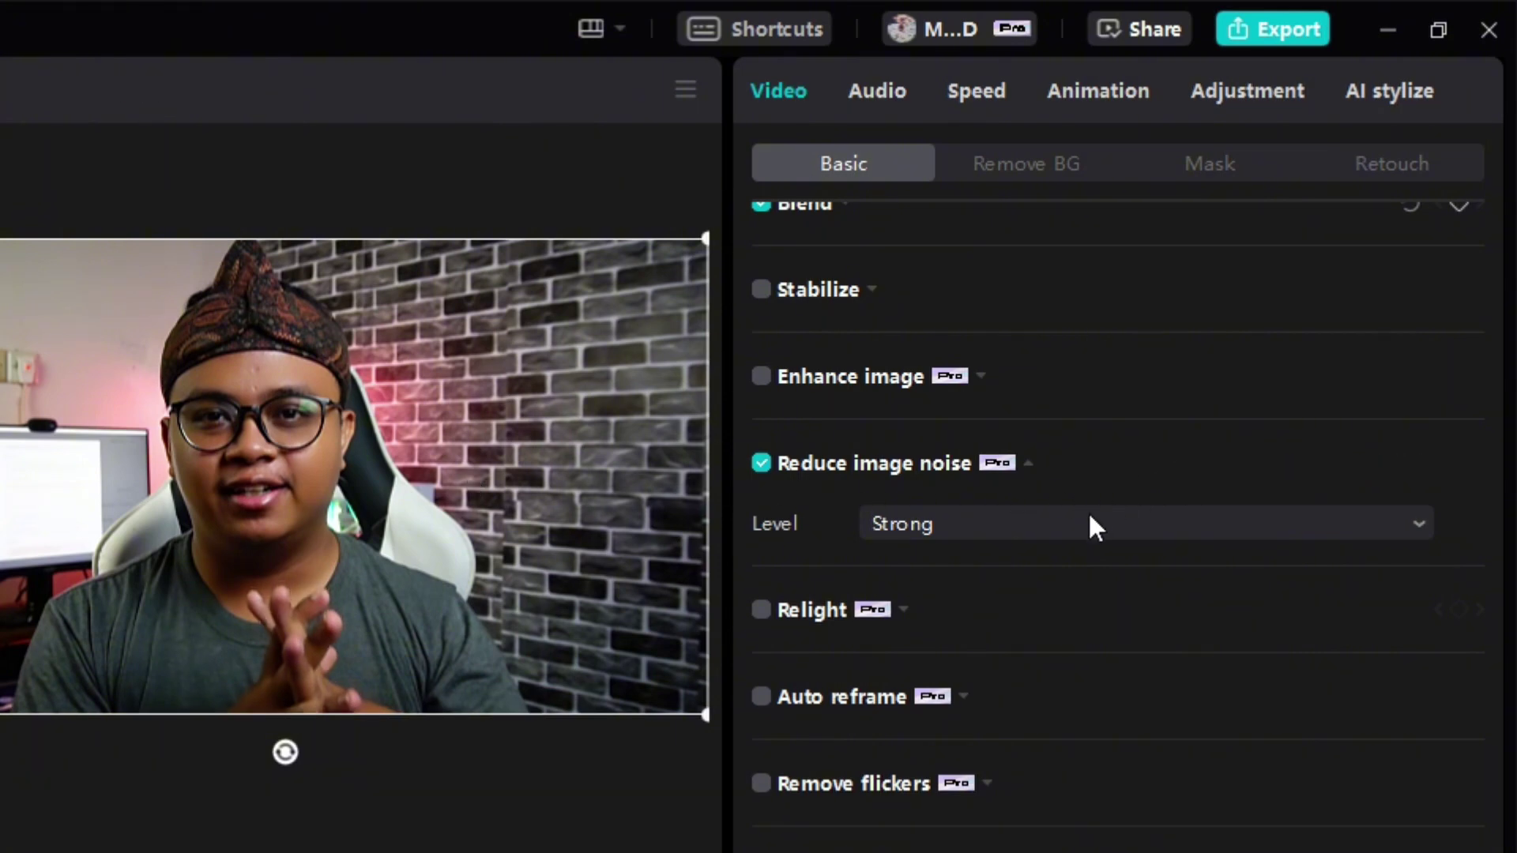
left_click(761, 784)
scroll(1257, 743, "down", 2)
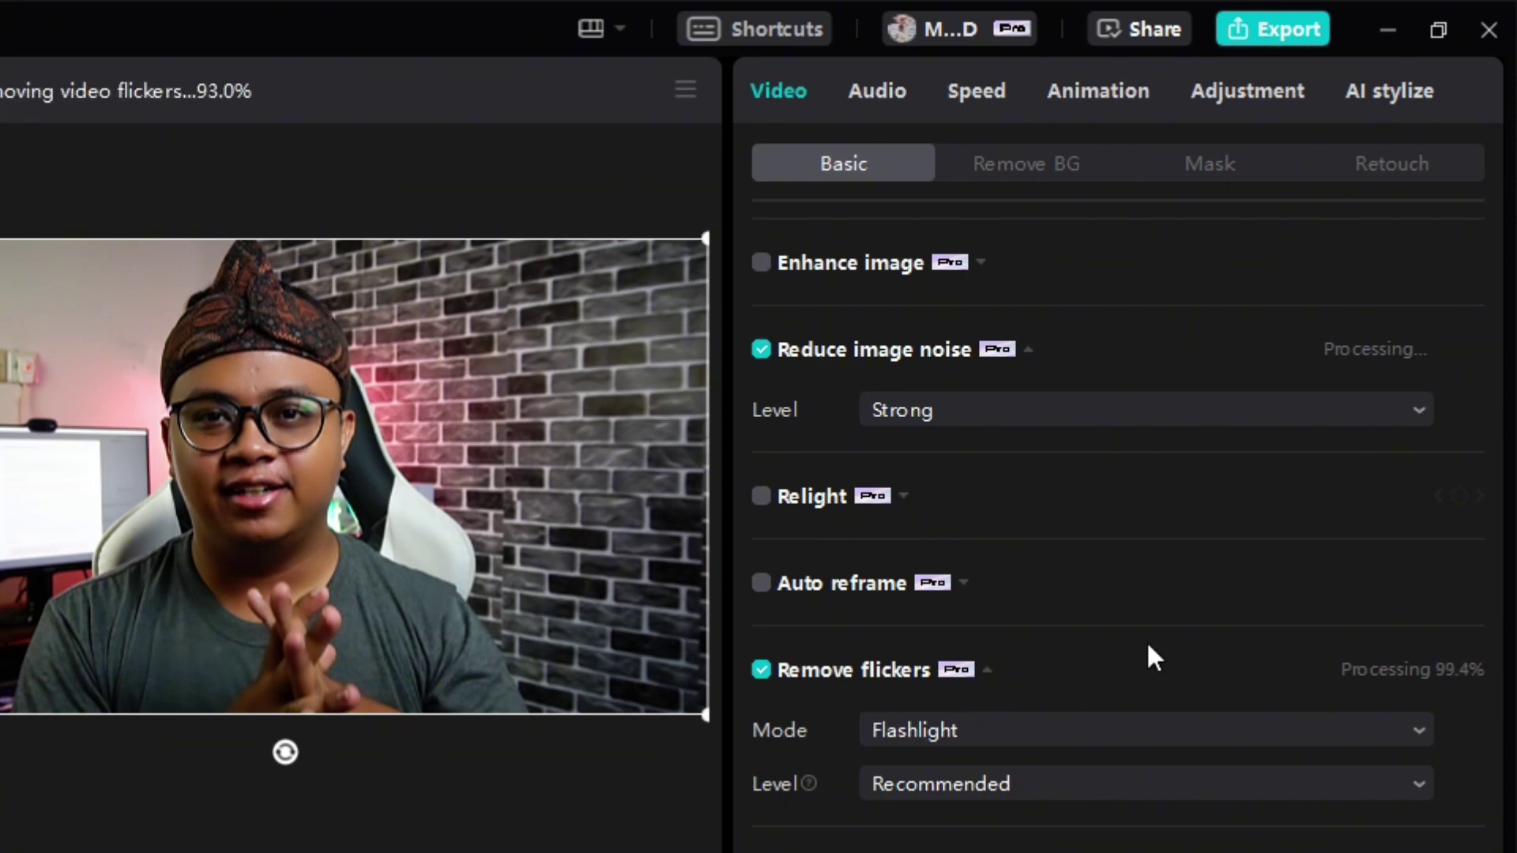
scroll(1090, 684, "up", 1)
scroll(1091, 689, "up", 4)
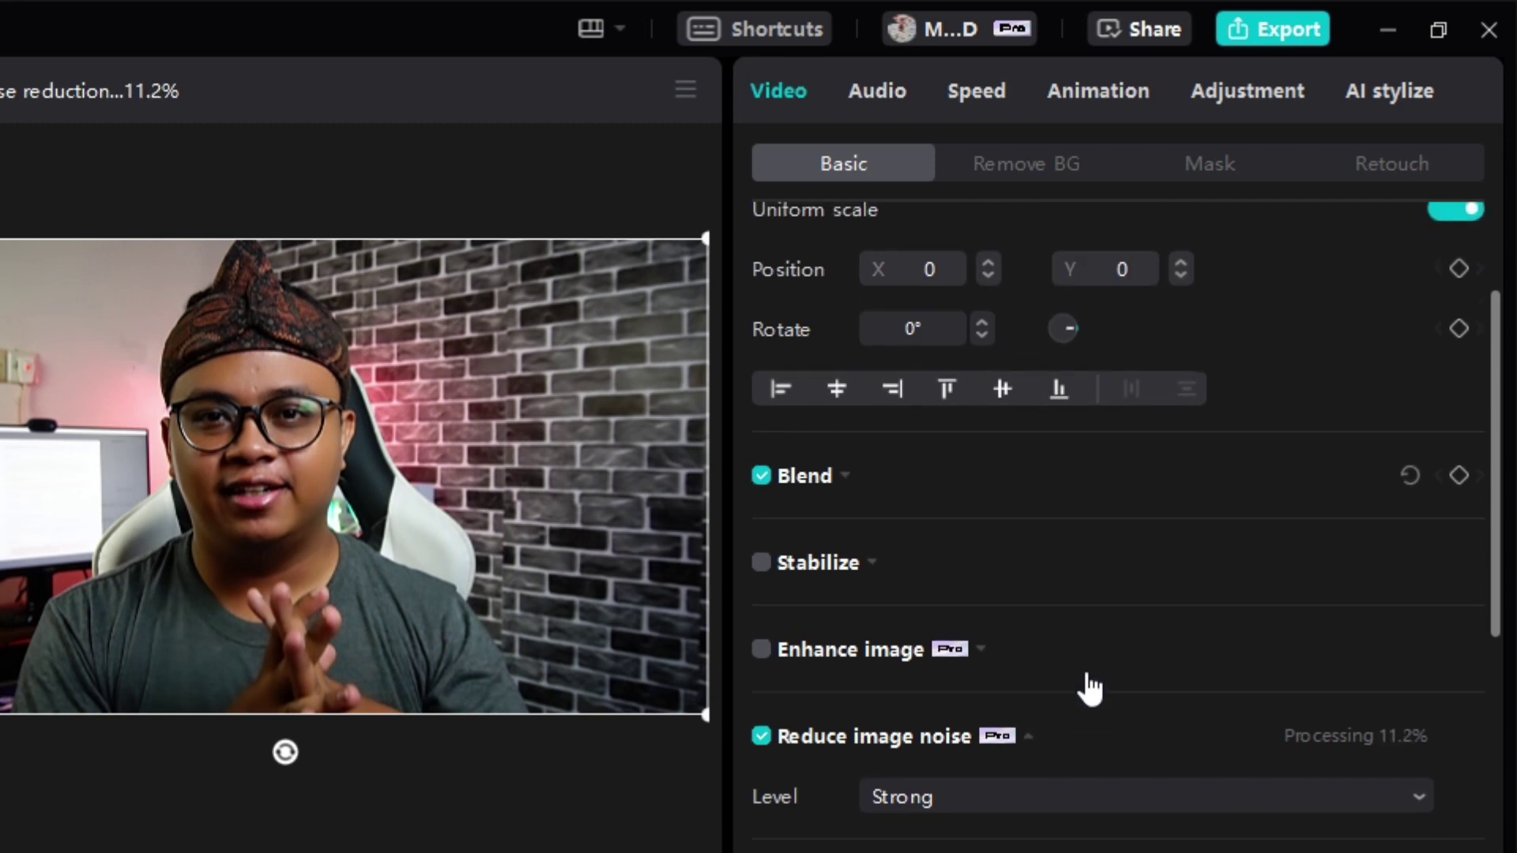
scroll(1090, 687, "down", 1)
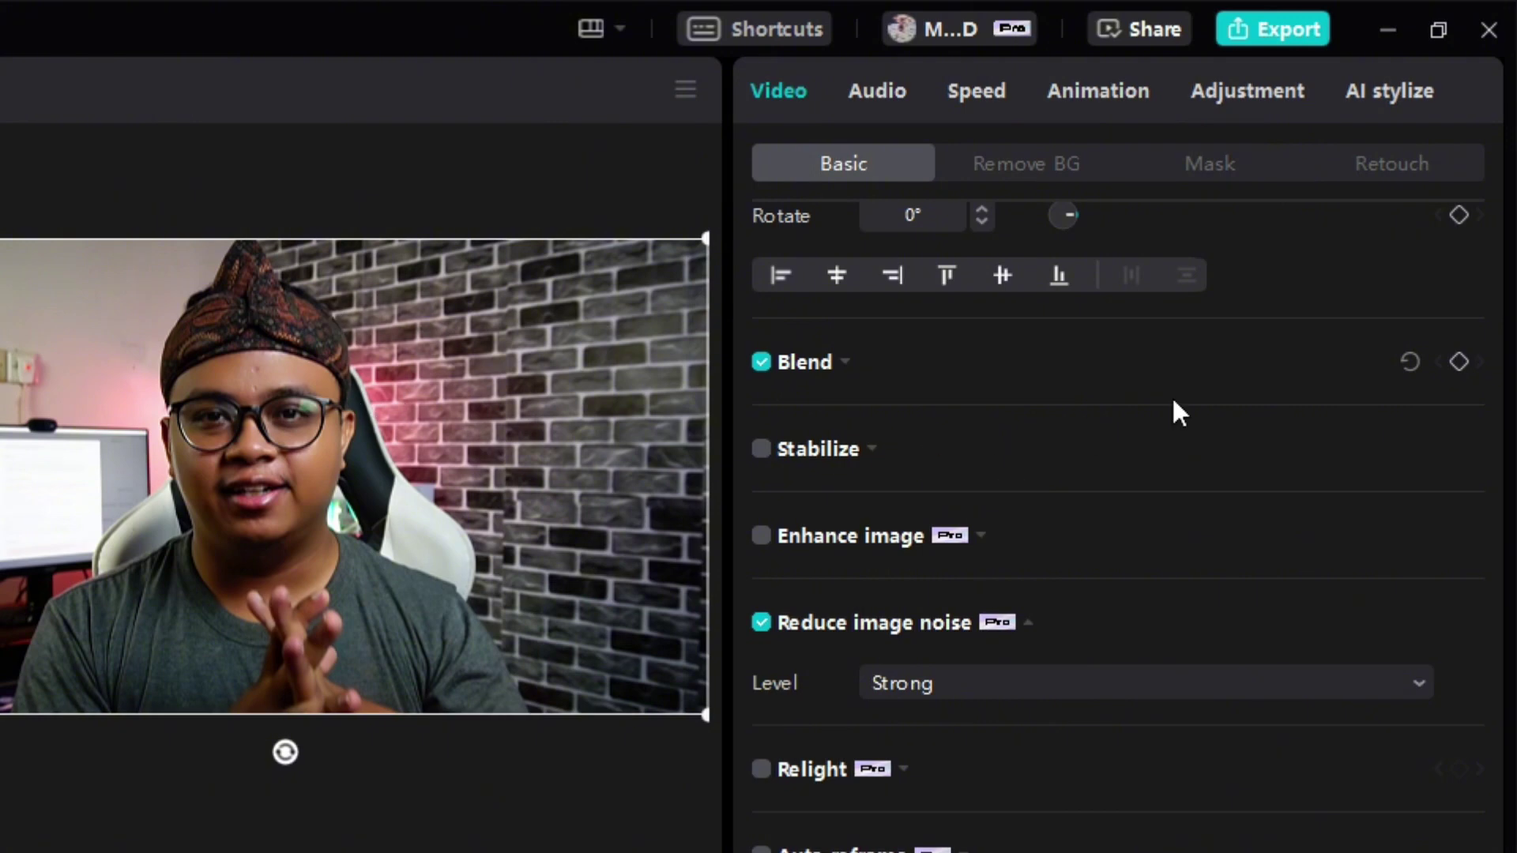
Step: Enable face retouching for a single person and set Smooth to 30
left_click(1387, 165)
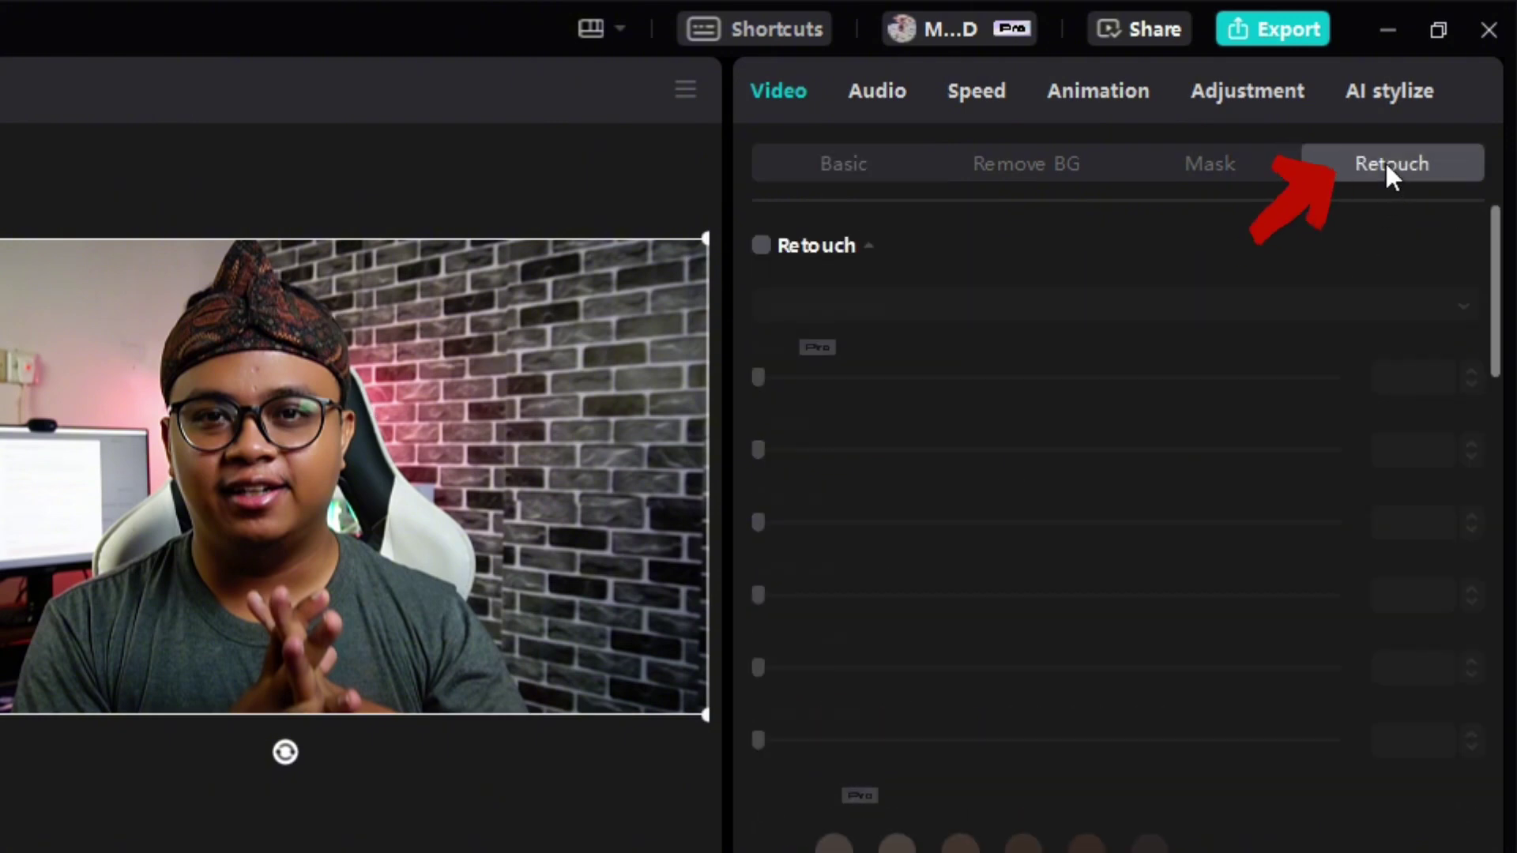
left_click(762, 247)
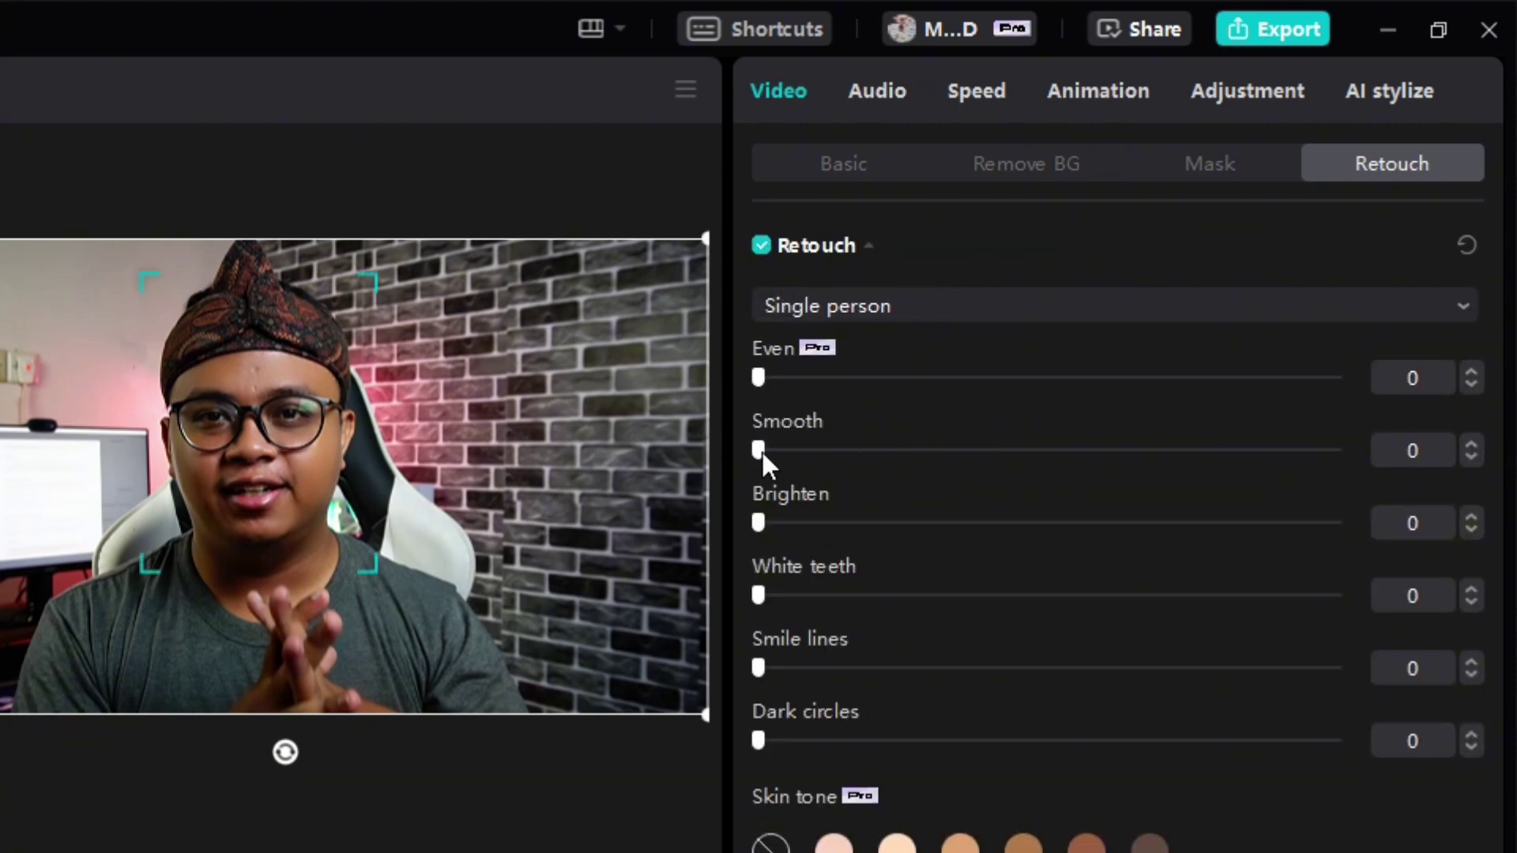
left_click_drag(819, 455, 885, 455)
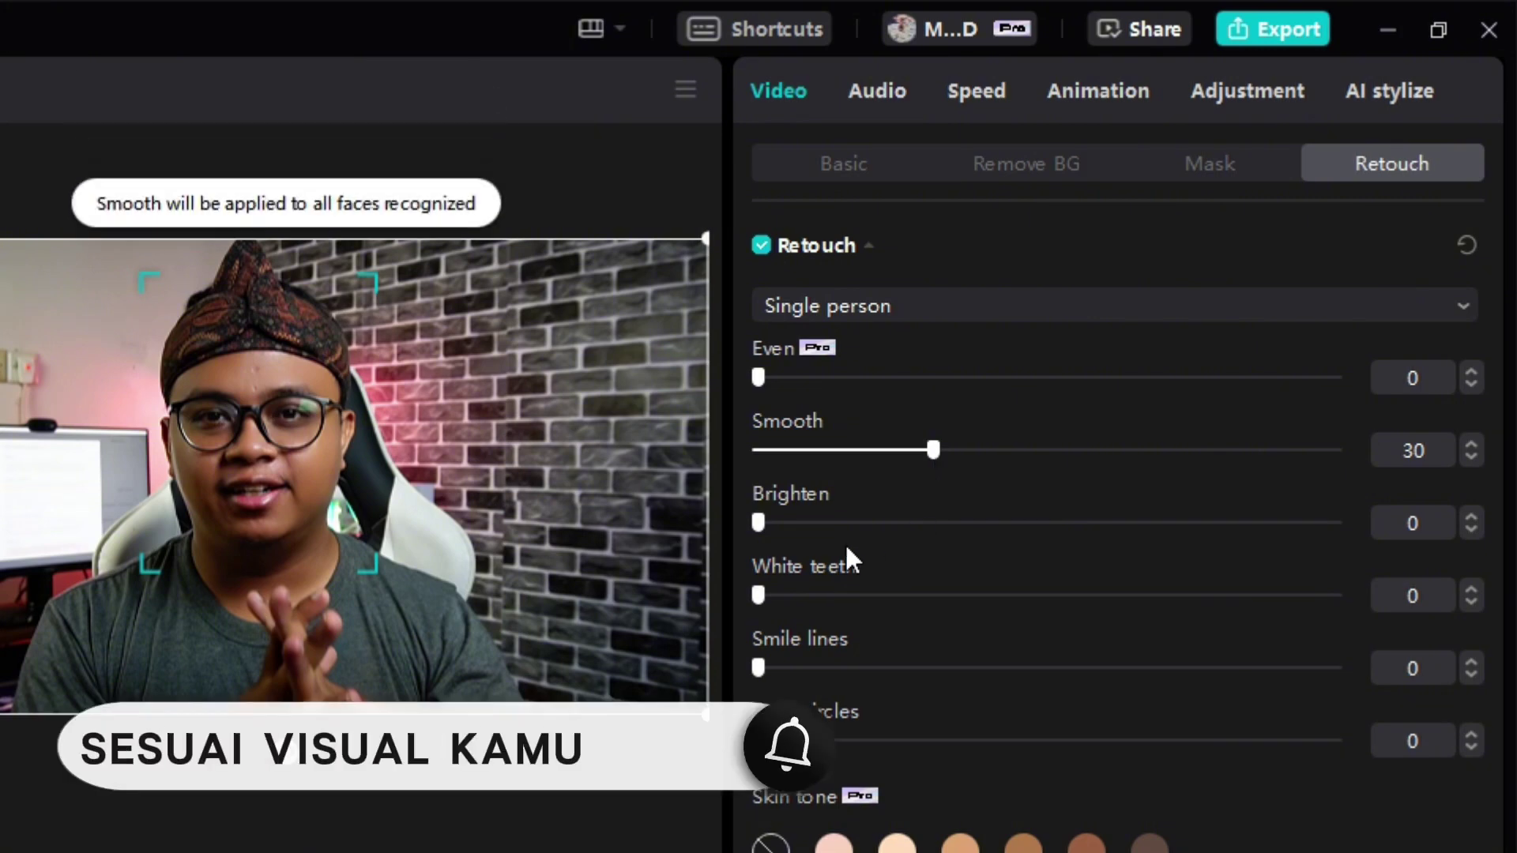
mouse_move(761, 523)
left_mouse_down()
mouse_move(778, 522)
mouse_move(755, 534)
left_mouse_up()
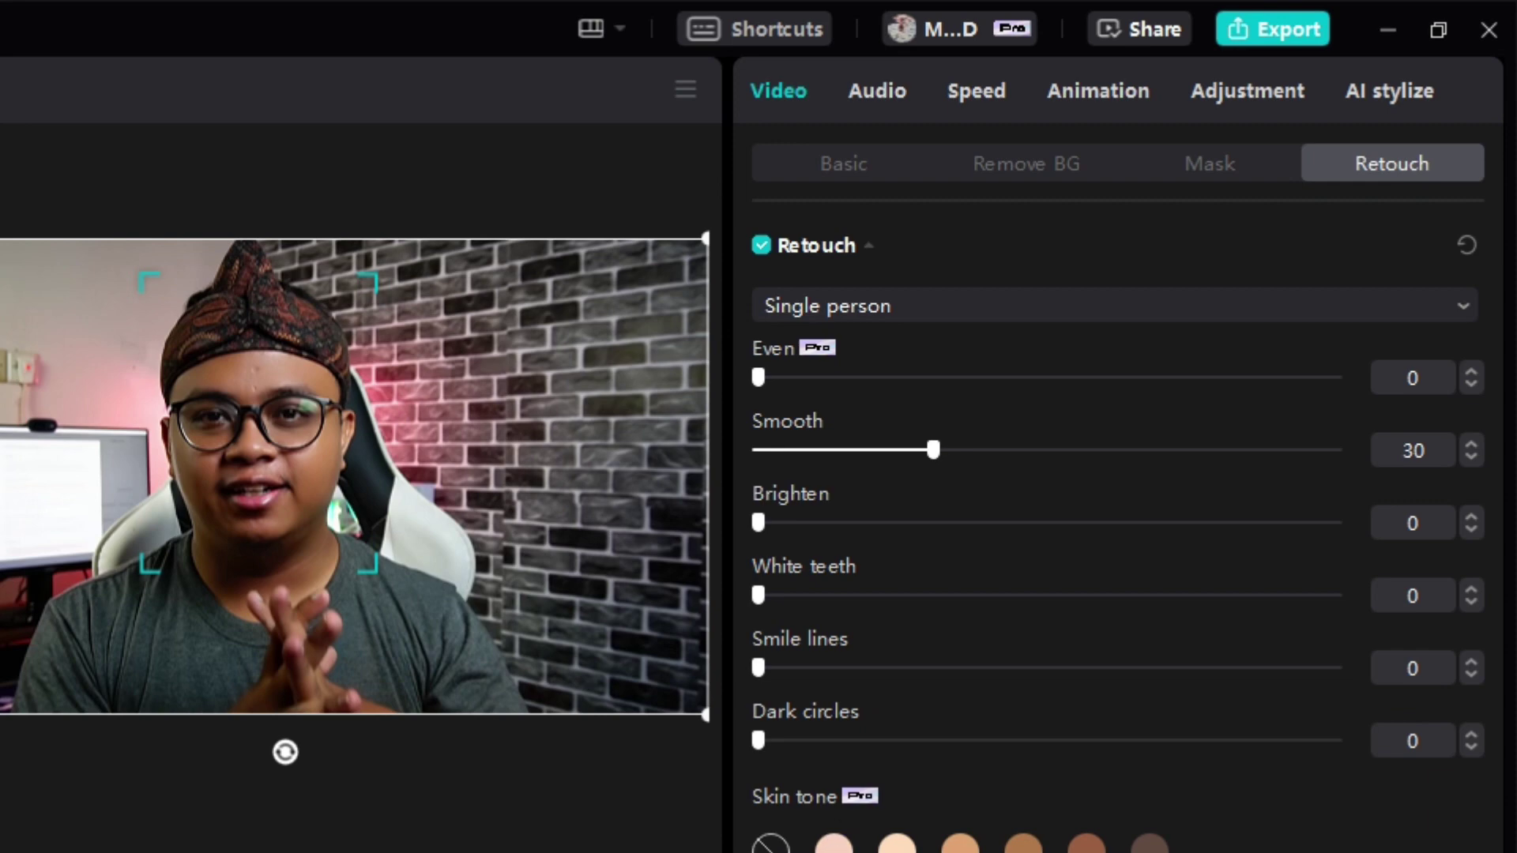
Step: Apply the pale pink skin tone with Warmth 5 and Degree 80
left_click(833, 844)
scroll(1077, 630, "down", 3)
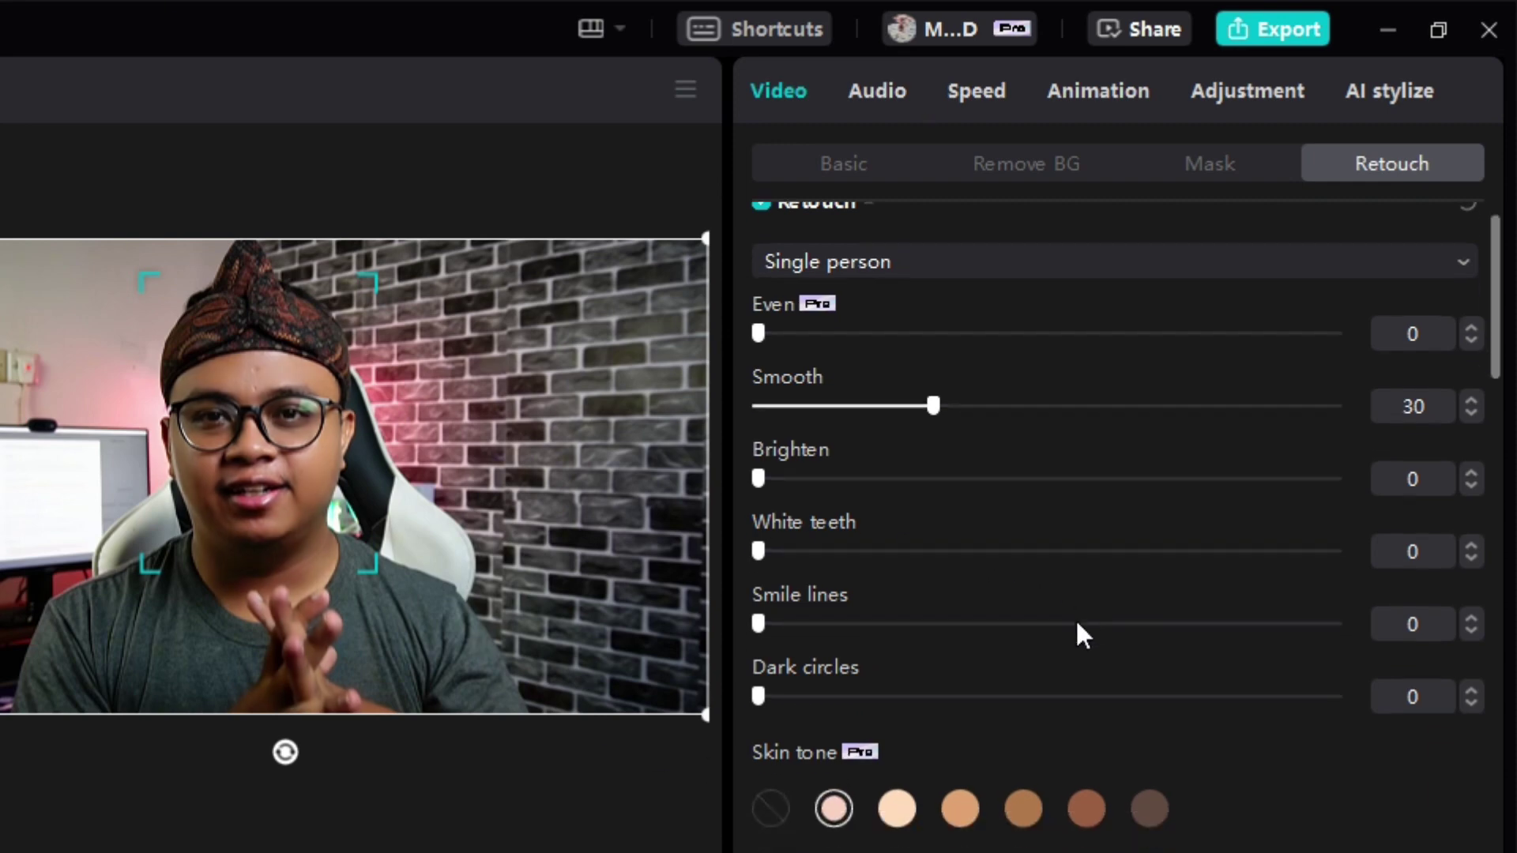
mouse_move(1048, 826)
left_mouse_down()
mouse_move(1093, 841)
mouse_move(1074, 832)
mouse_move(1161, 803)
mouse_move(1230, 821)
left_mouse_up()
scroll(1135, 830, "down", 2)
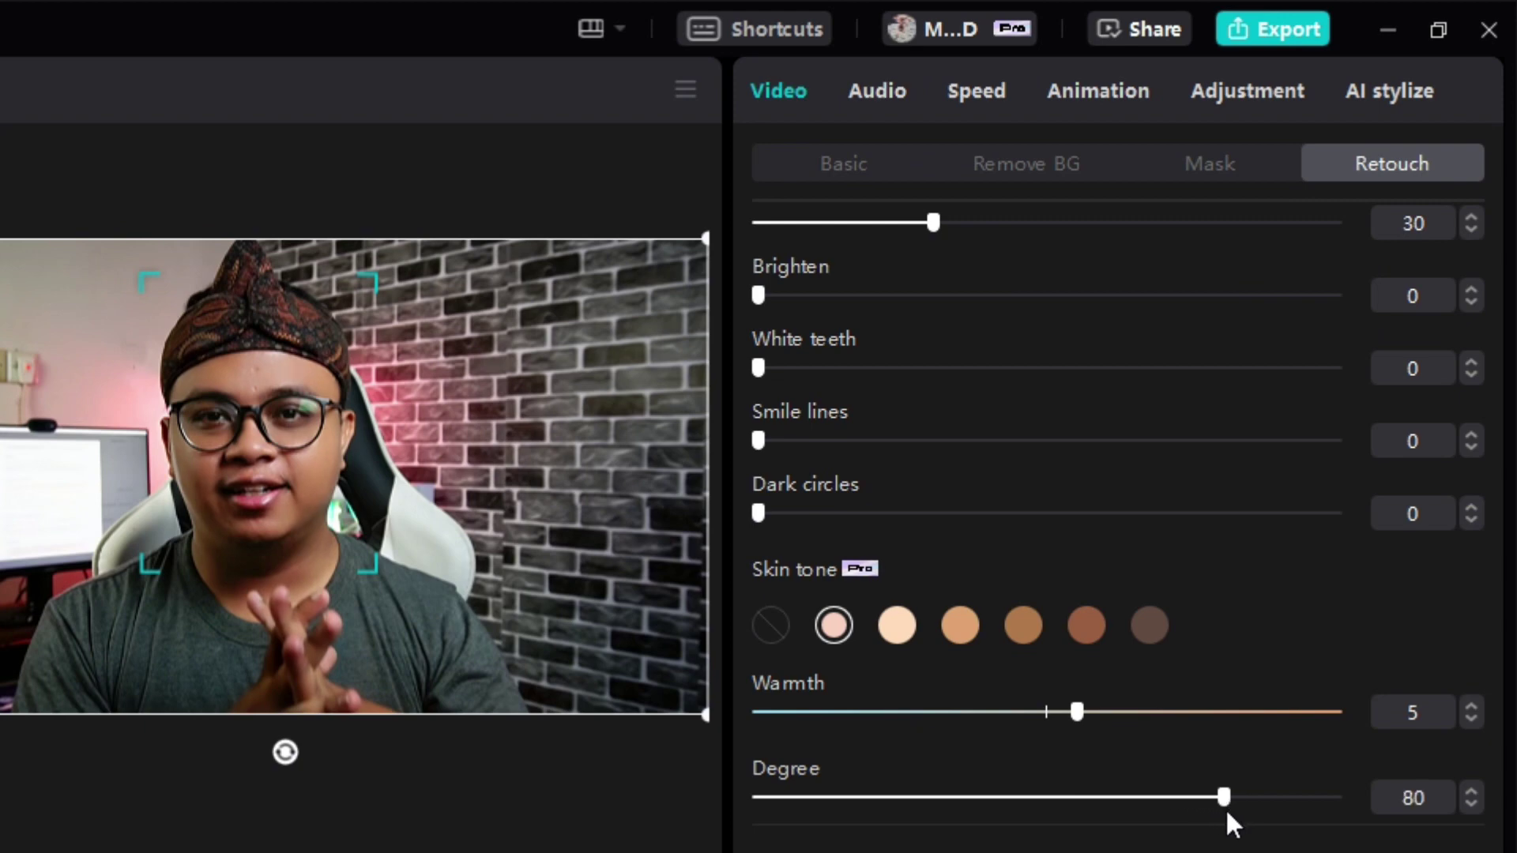
Step: Set the retouch values to Brighten 10, White teeth 25, Smile lines 35 and Dark circles 30
scroll(1118, 510, "up", 2)
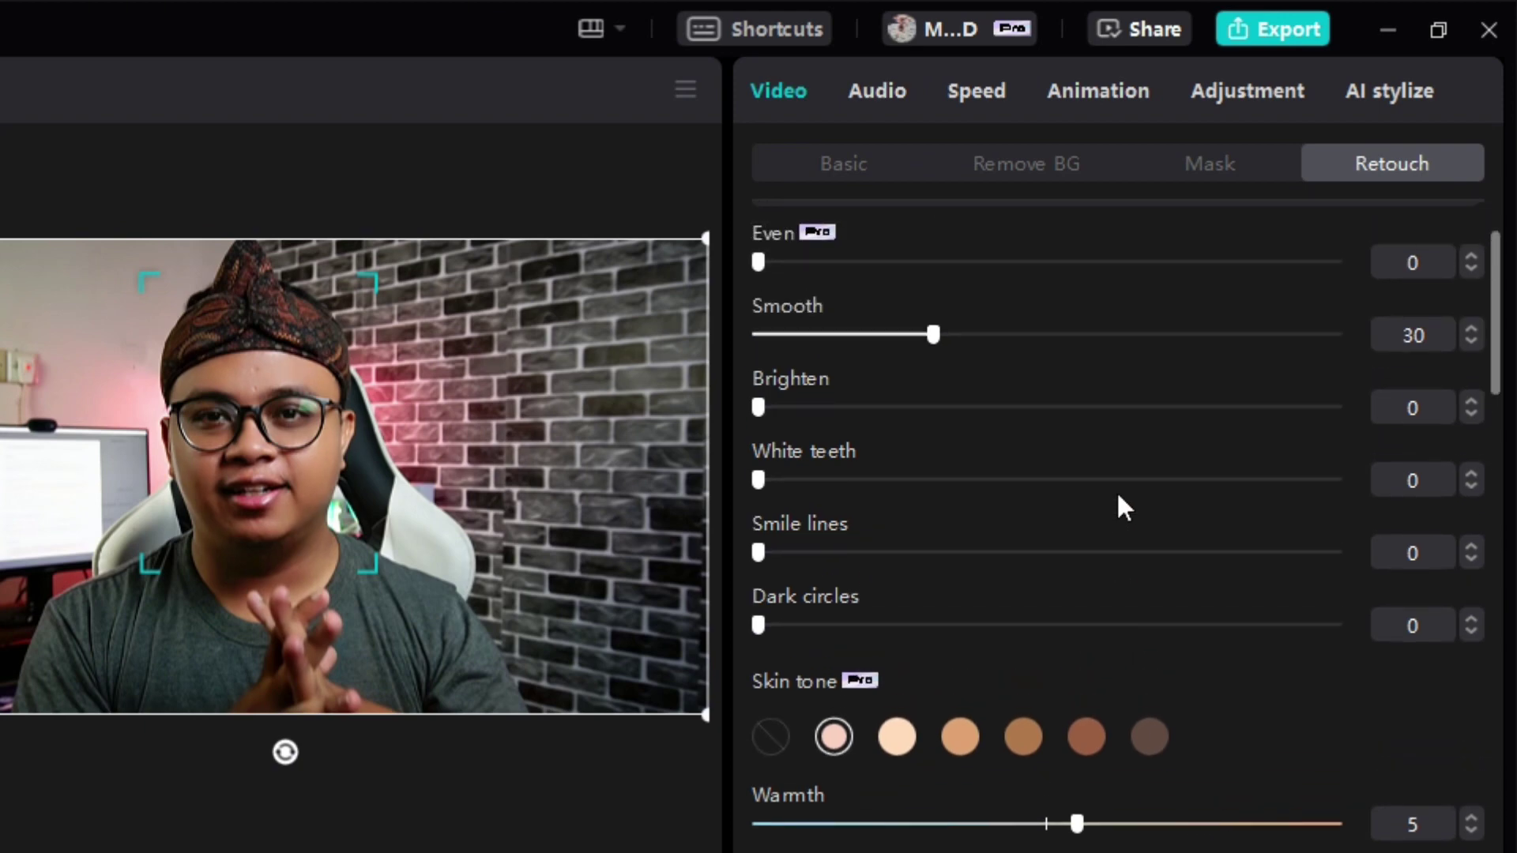
scroll(999, 532, "up", 2)
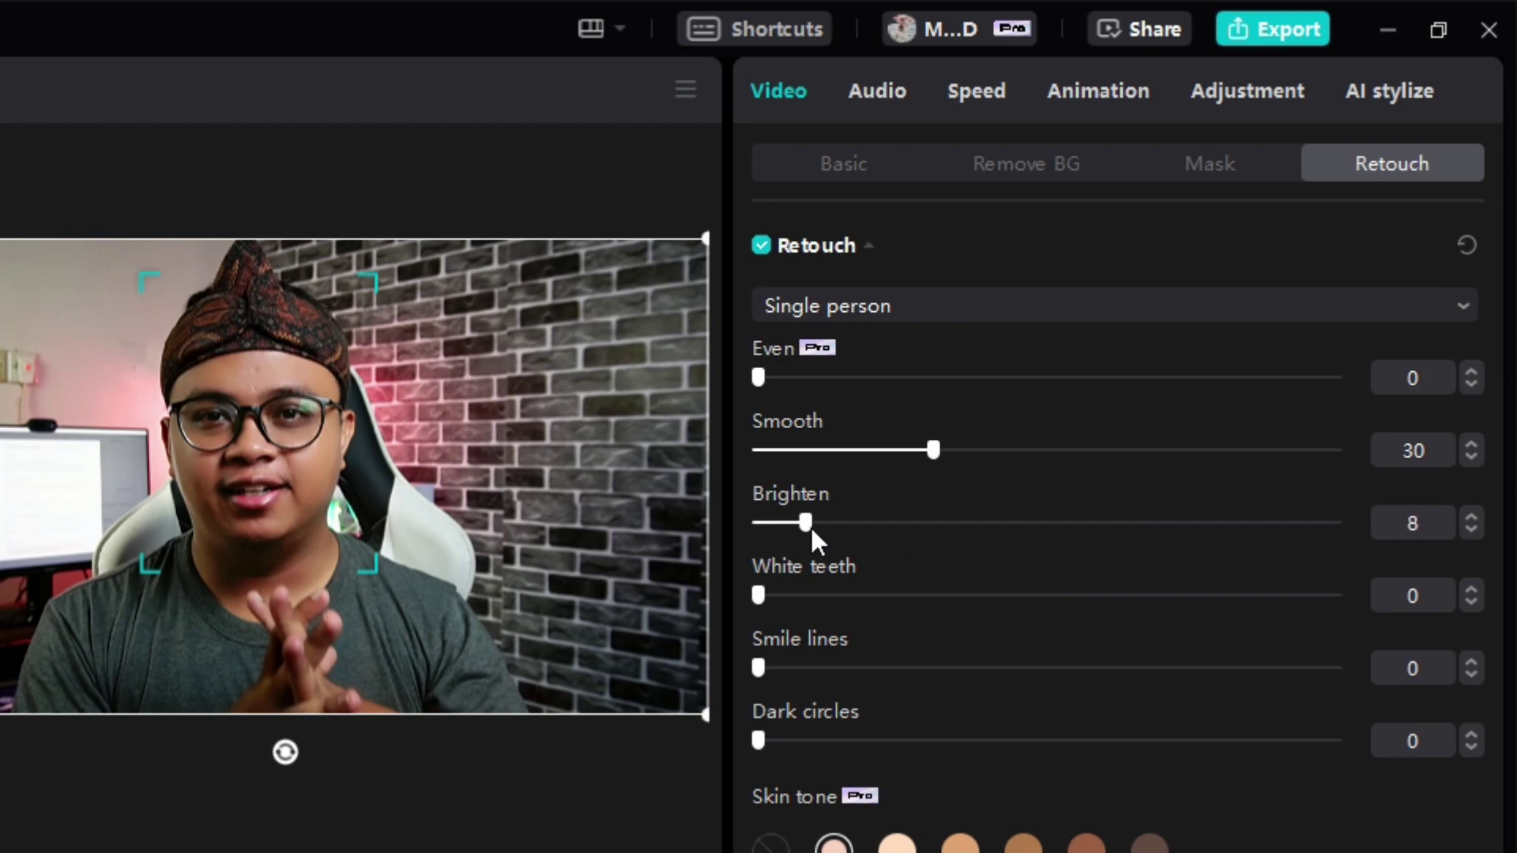
left_click_drag(817, 538, 830, 541)
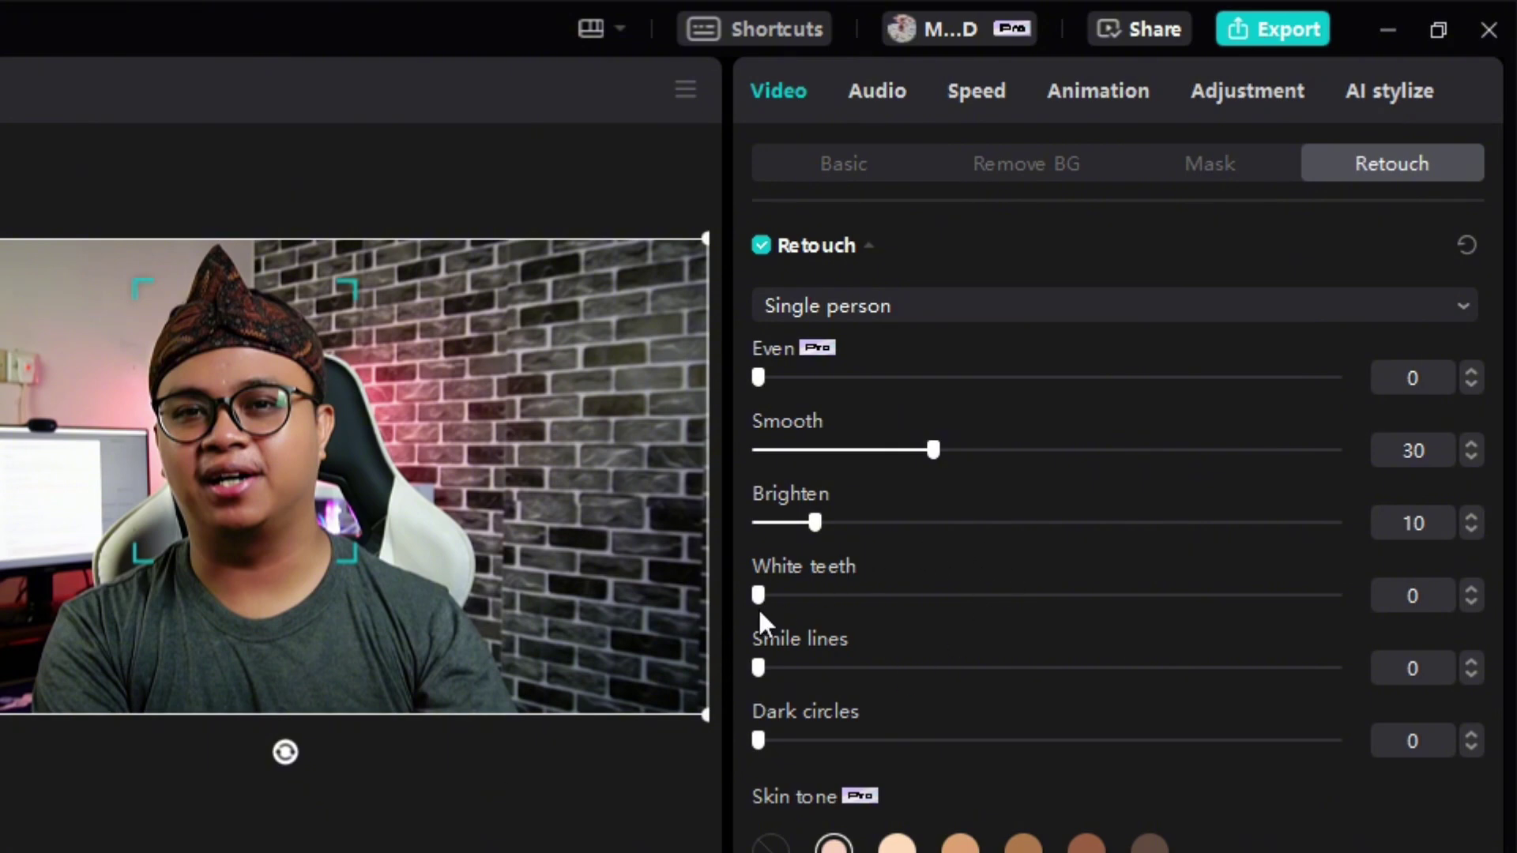
left_click_drag(758, 596, 880, 630)
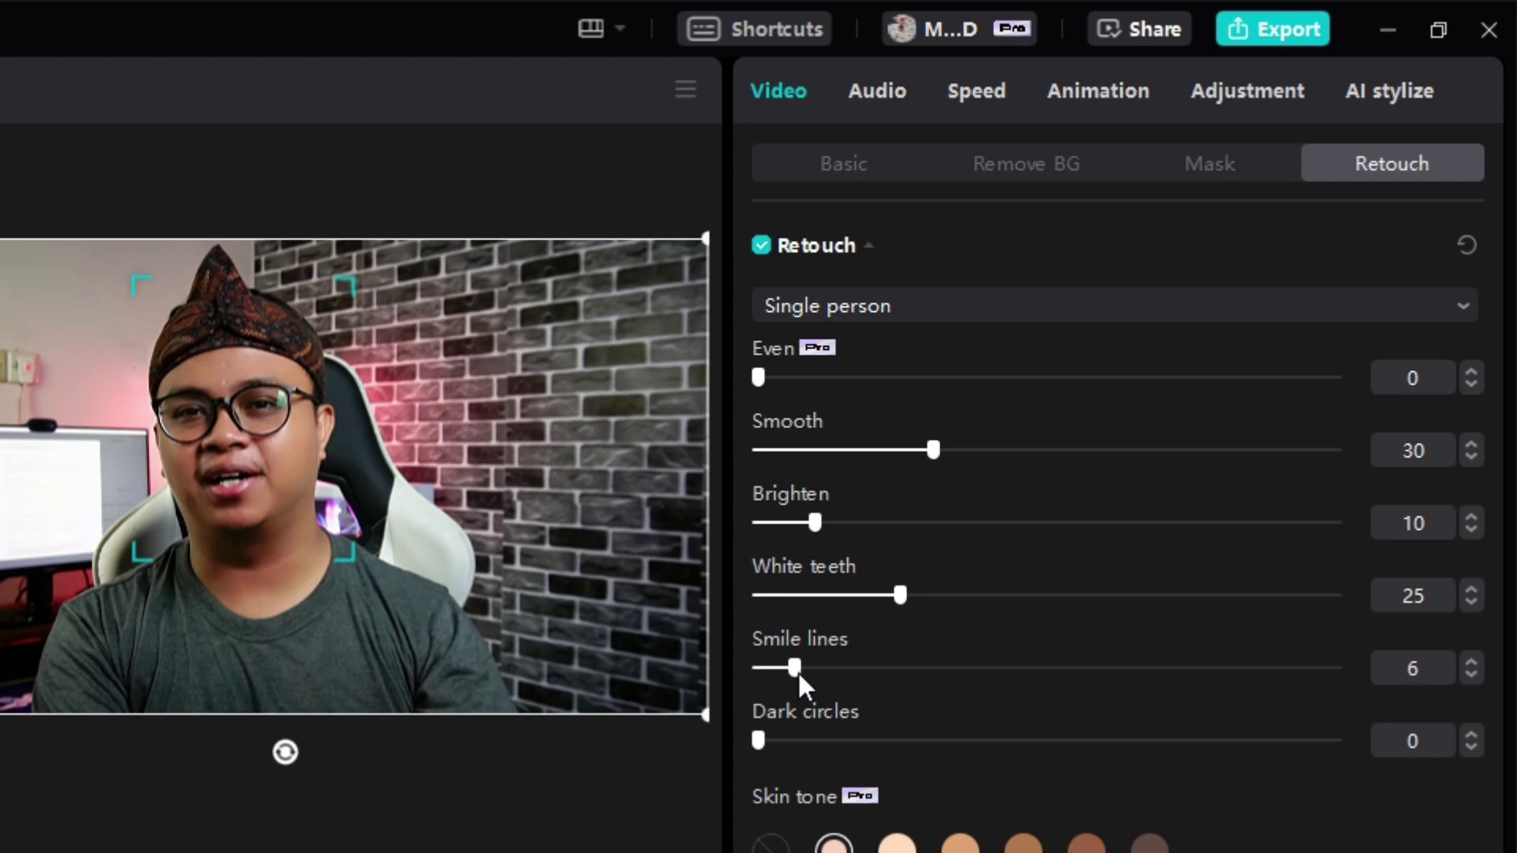
left_click_drag(812, 670, 823, 670)
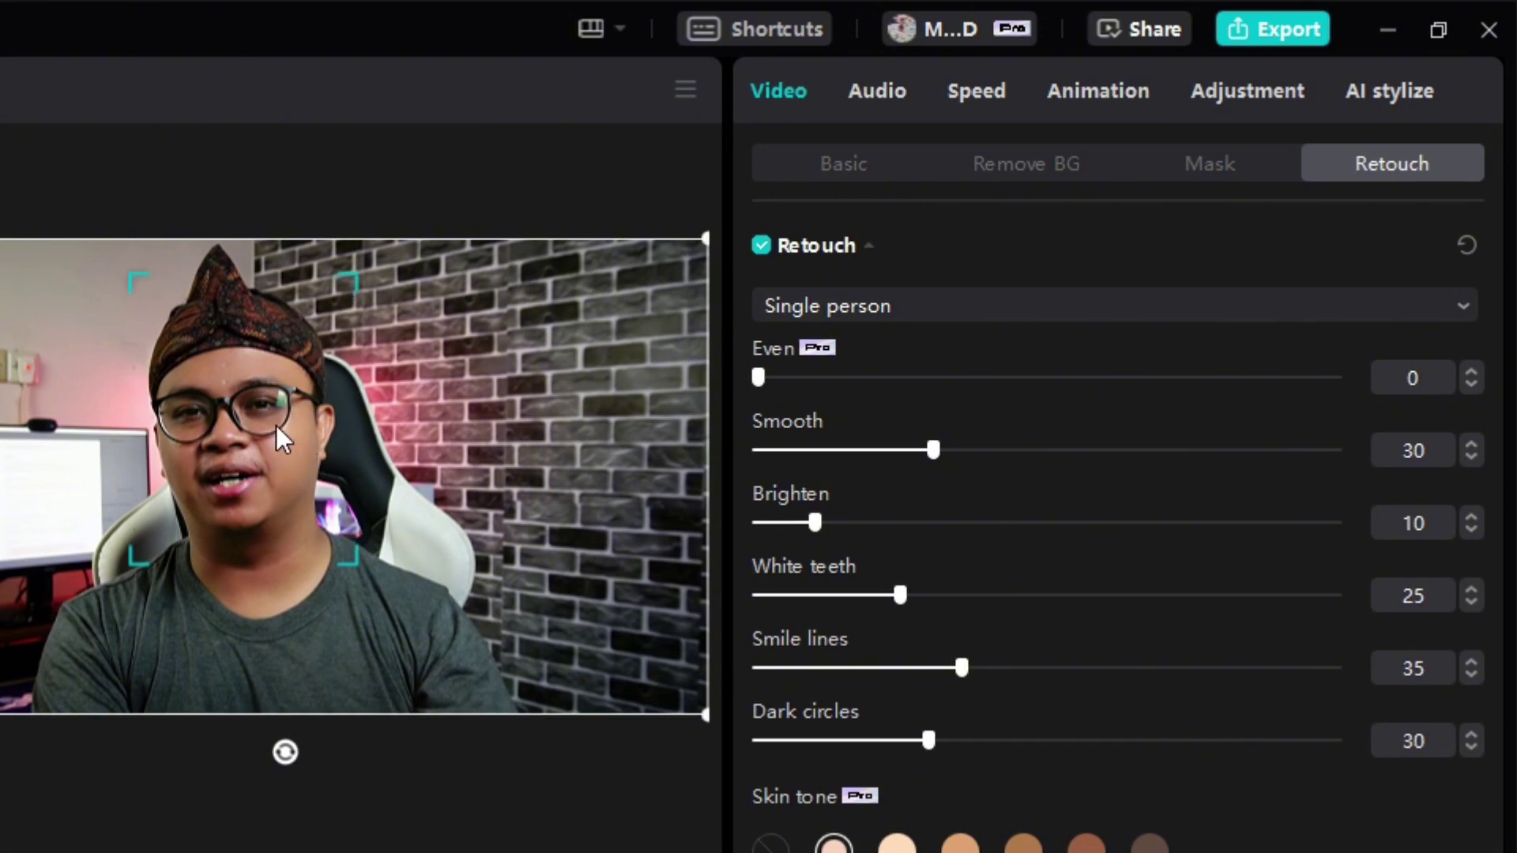
Step: Enable makeup for a single person and apply the Spirit lipstick
scroll(1134, 670, "down", 5)
scroll(1134, 671, "down", 10)
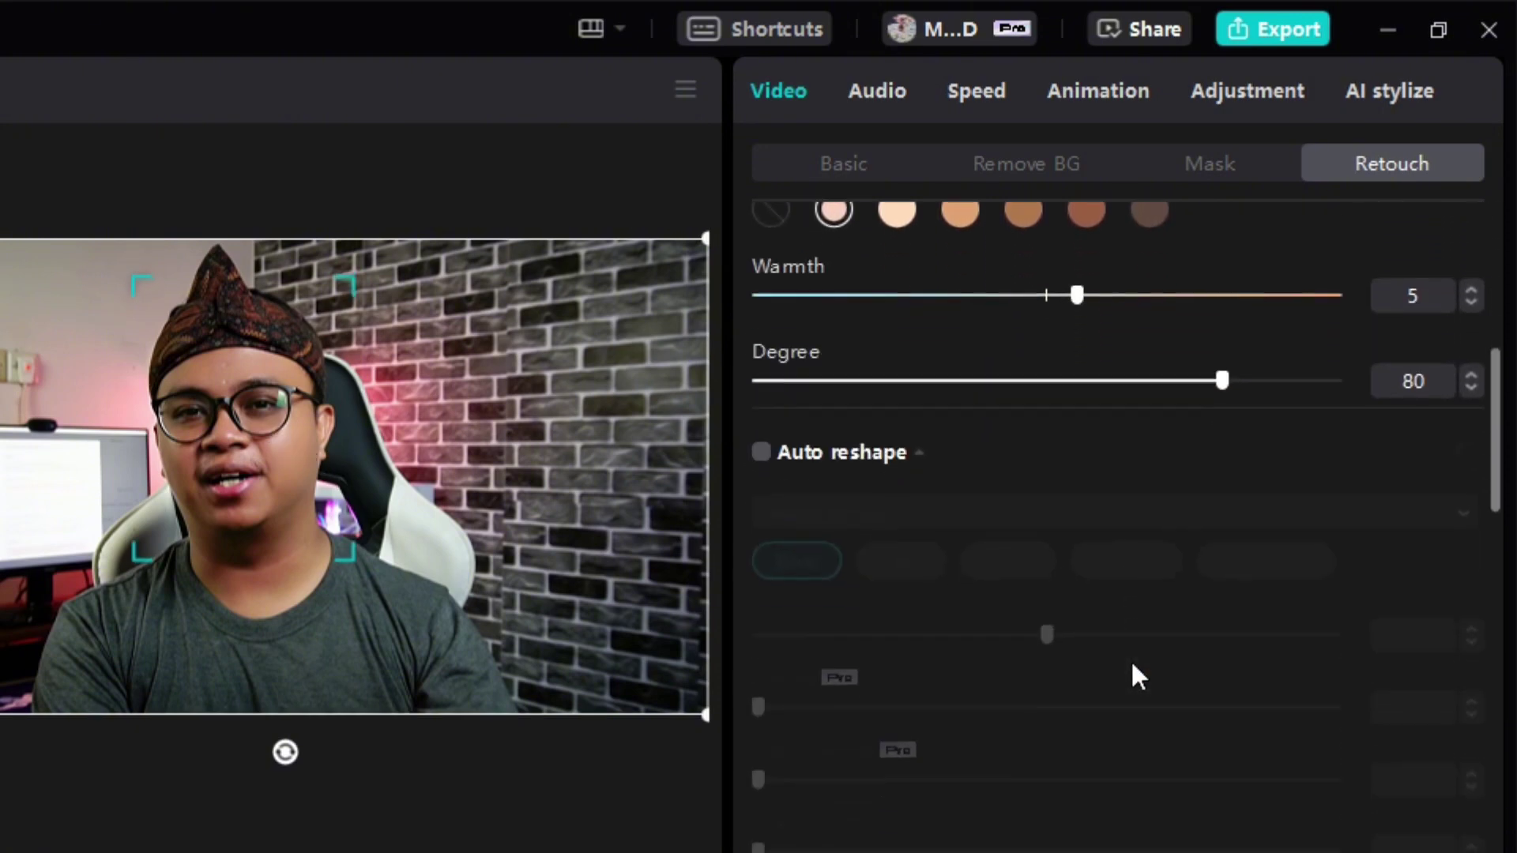
scroll(1132, 665, "down", 2)
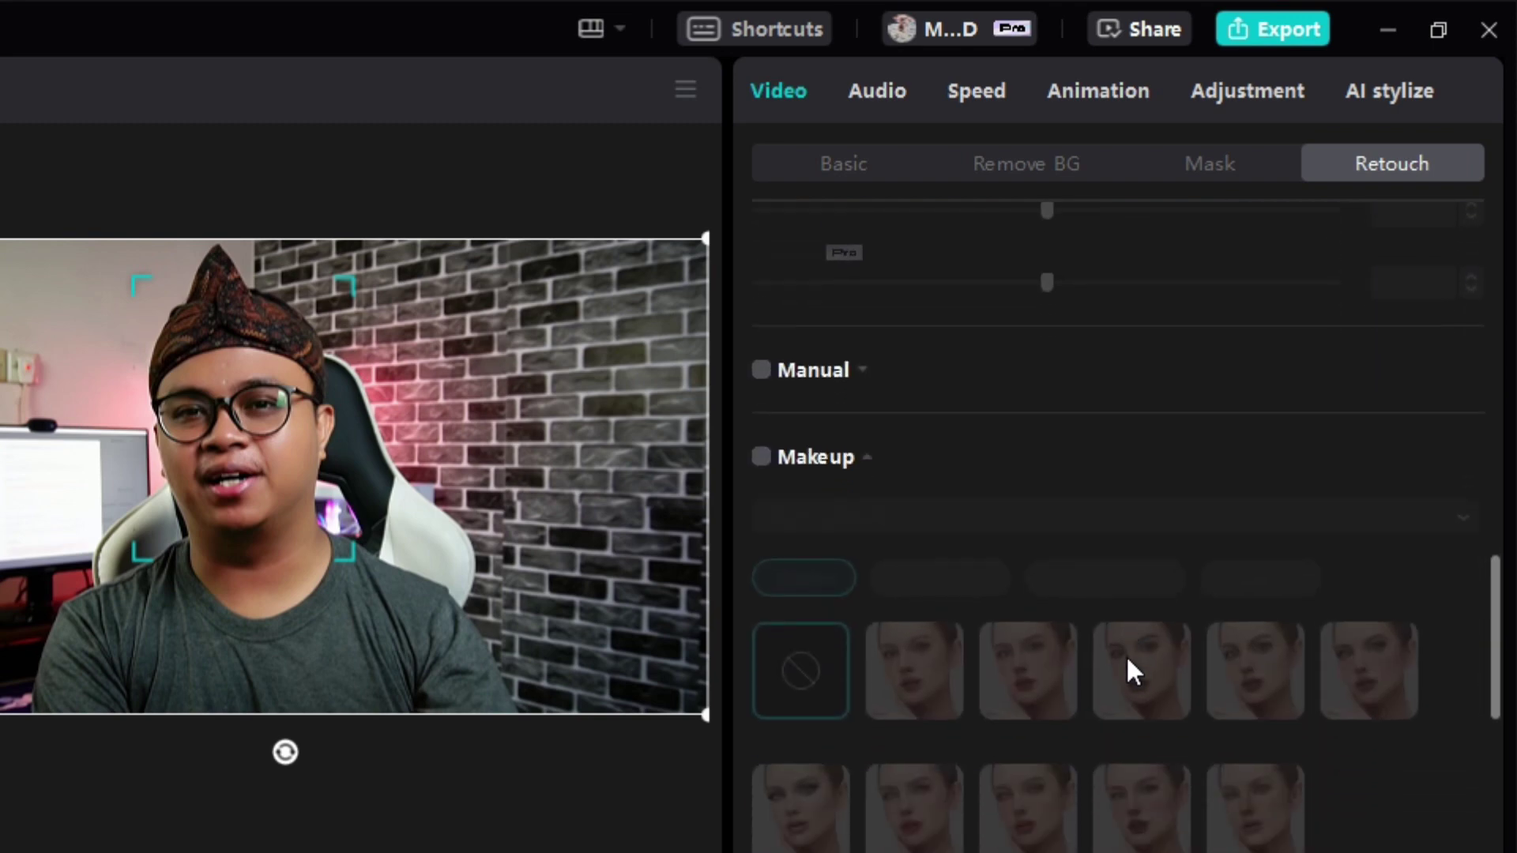
left_click(761, 458)
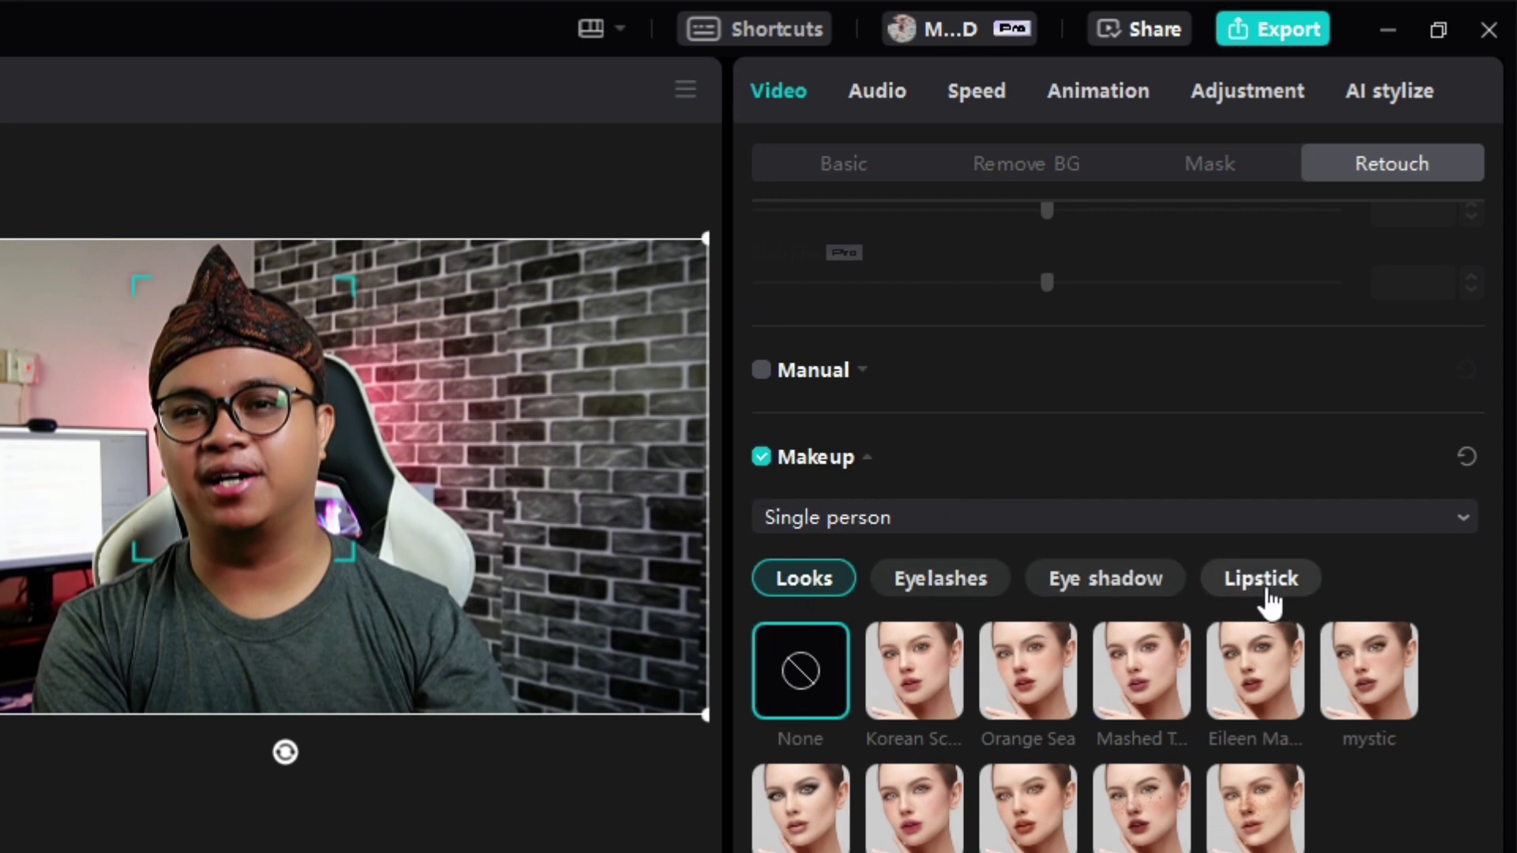
left_click(1264, 588)
scroll(942, 822, "down", 2)
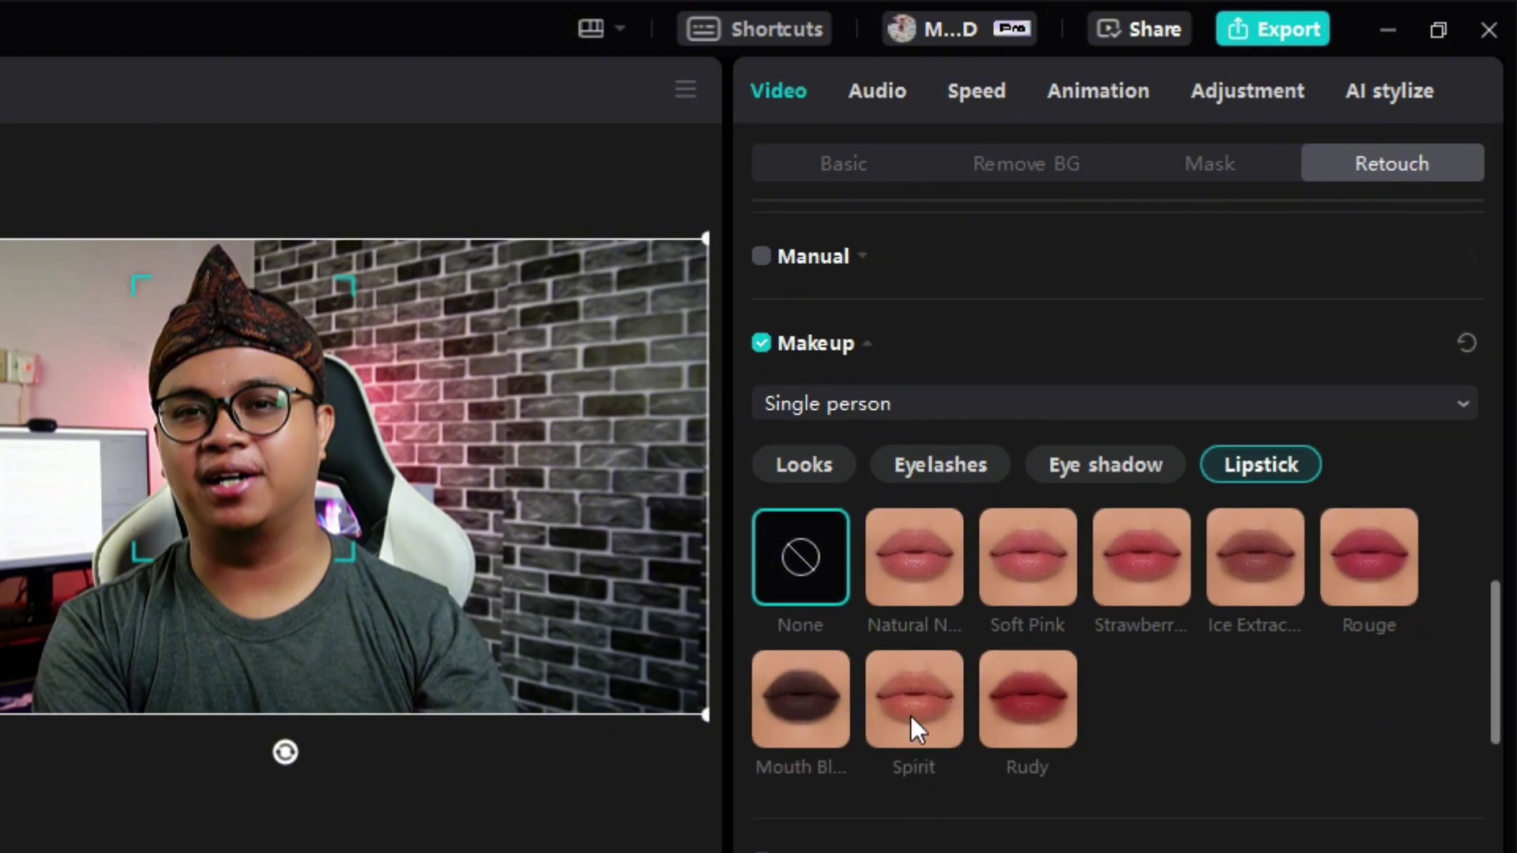
left_click(912, 720)
Step: Compare the face without lipstick, reapply the Spirit shade and set its degree to 20
scroll(937, 752, "down", 2)
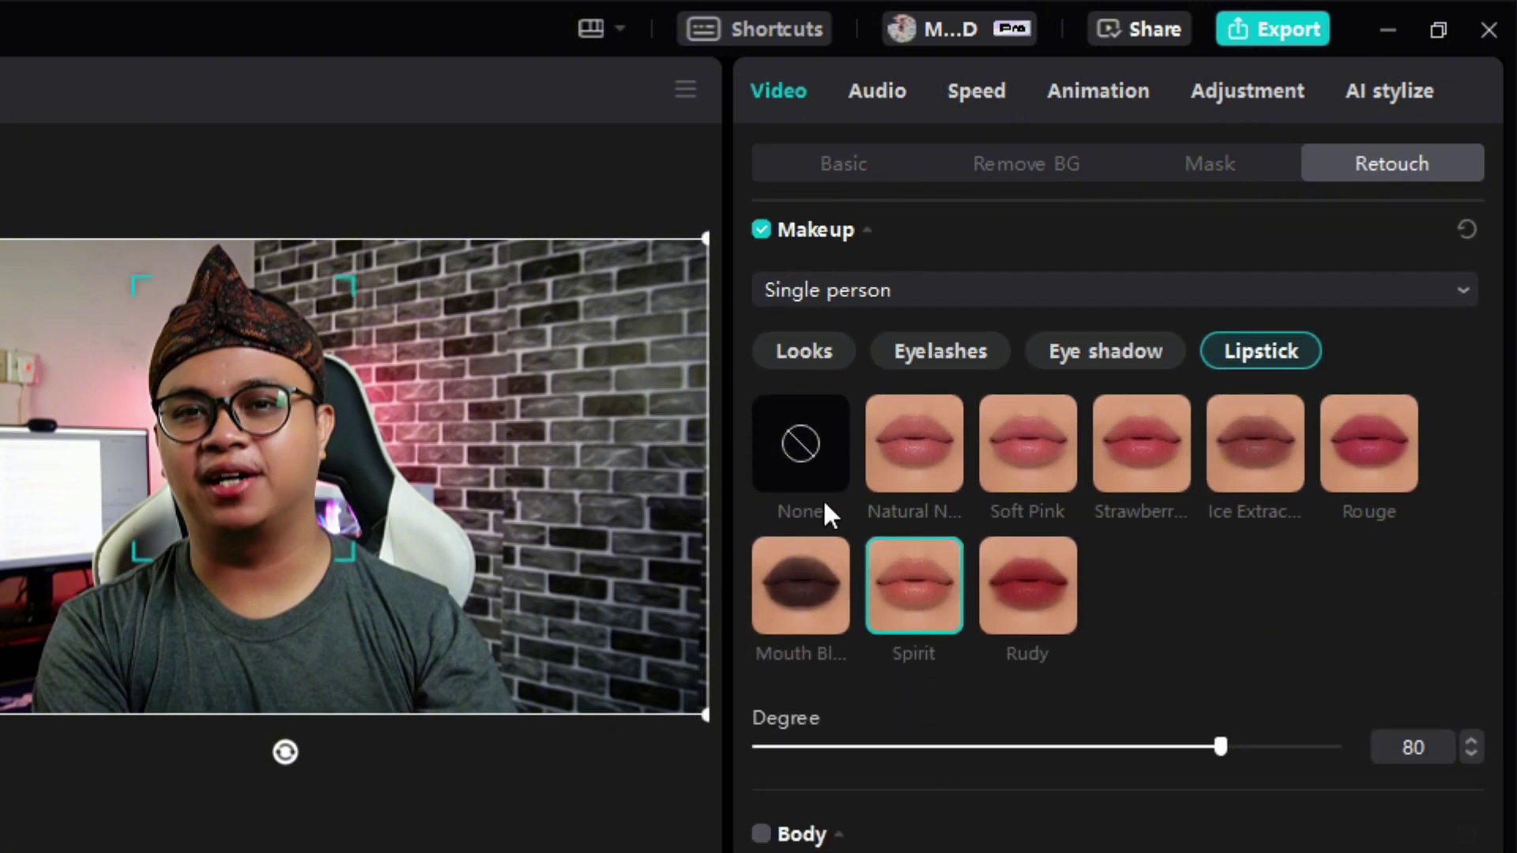
left_click(798, 472)
left_click(897, 580)
scroll(1294, 586, "down", 2)
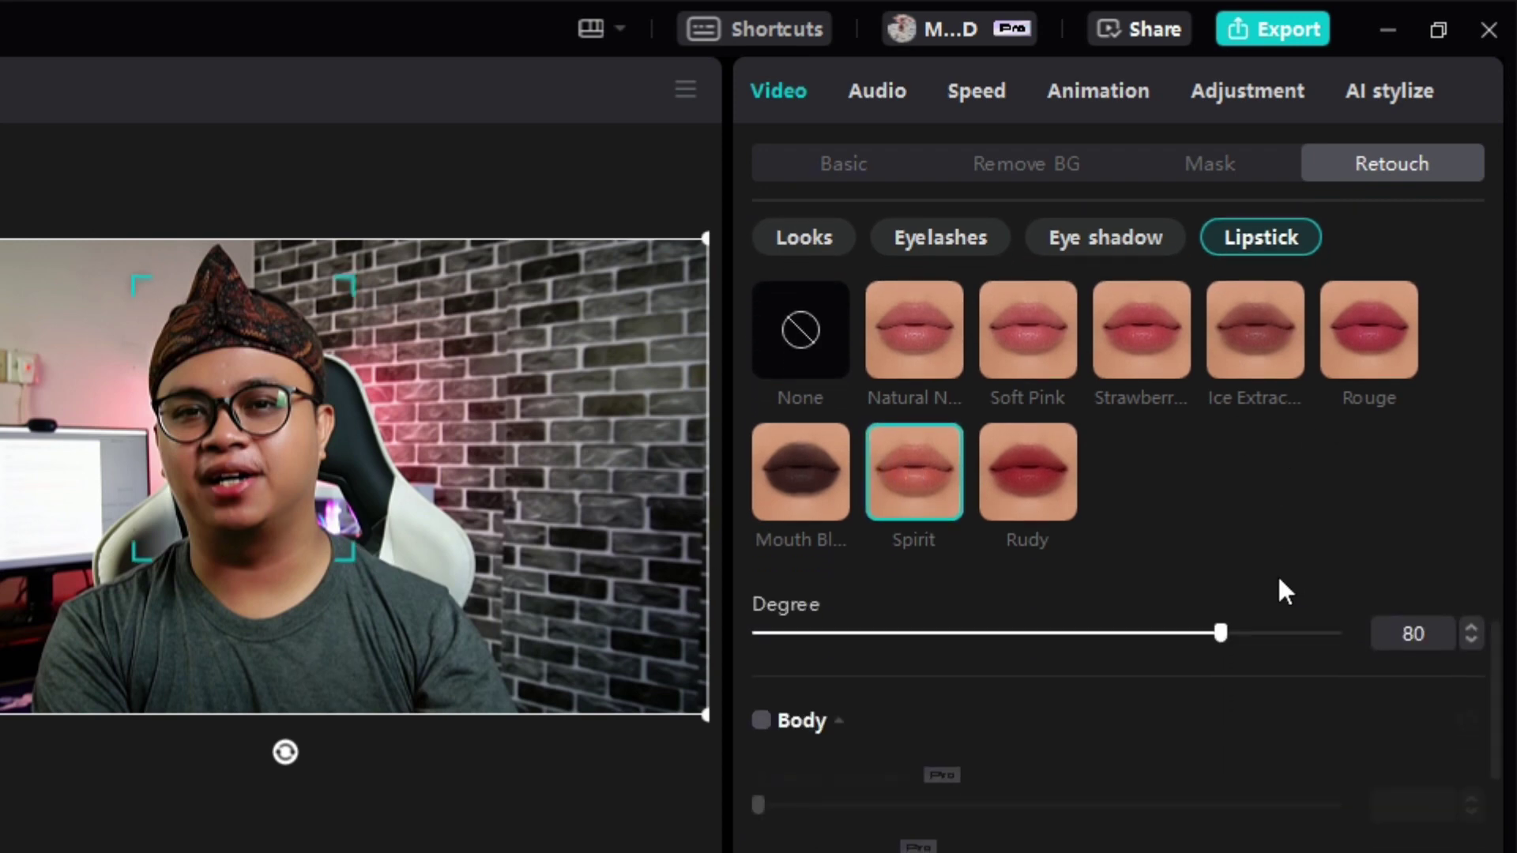
left_click_drag(1221, 638, 1065, 638)
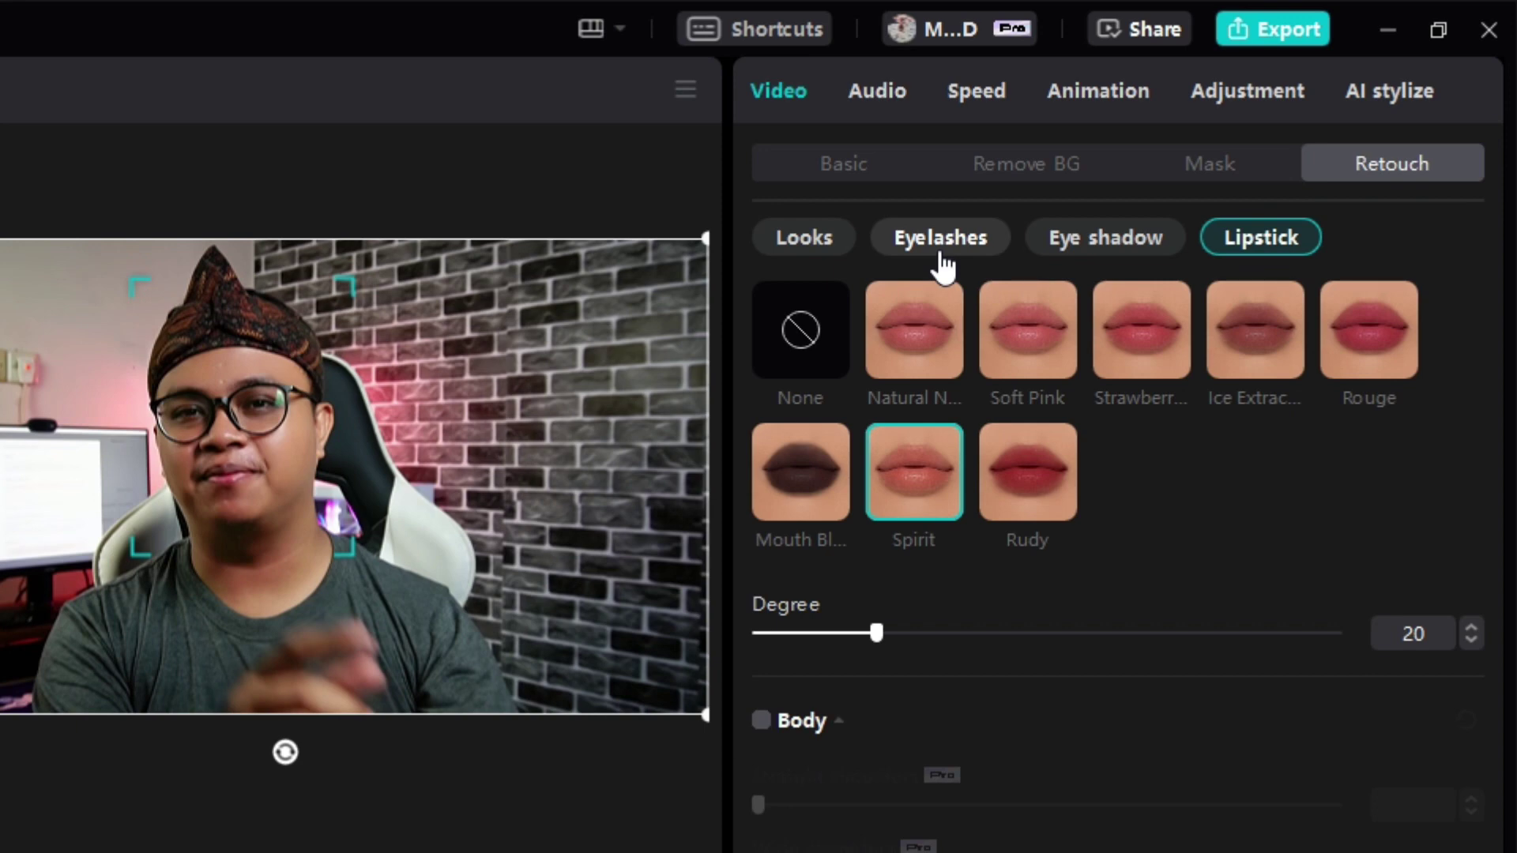
Step: Try the California makeup look on the face, and set the look back to None
left_click(790, 254)
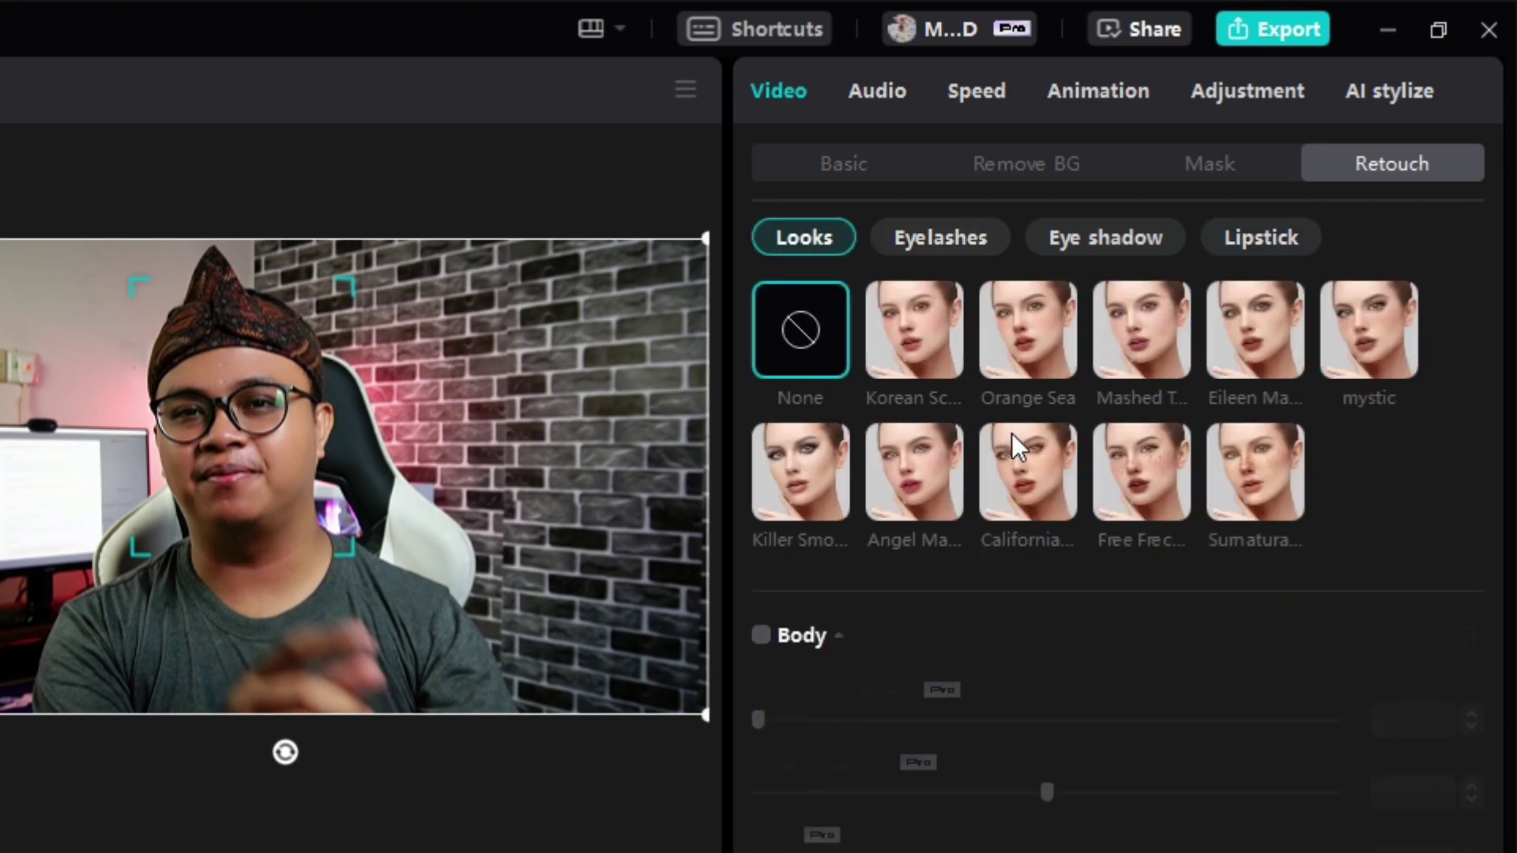
left_click(1059, 507)
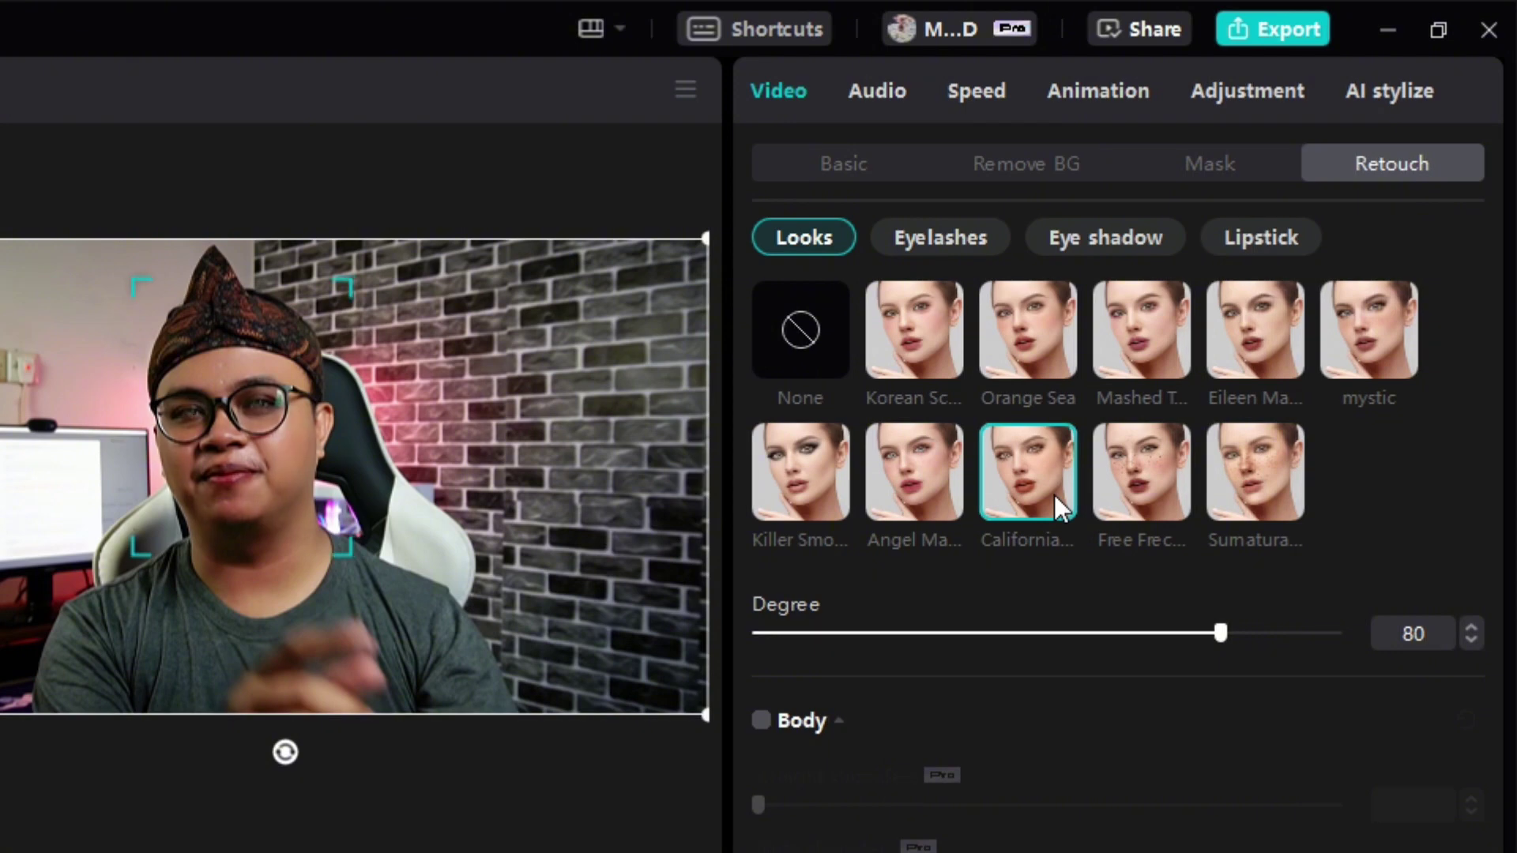
left_click(784, 365)
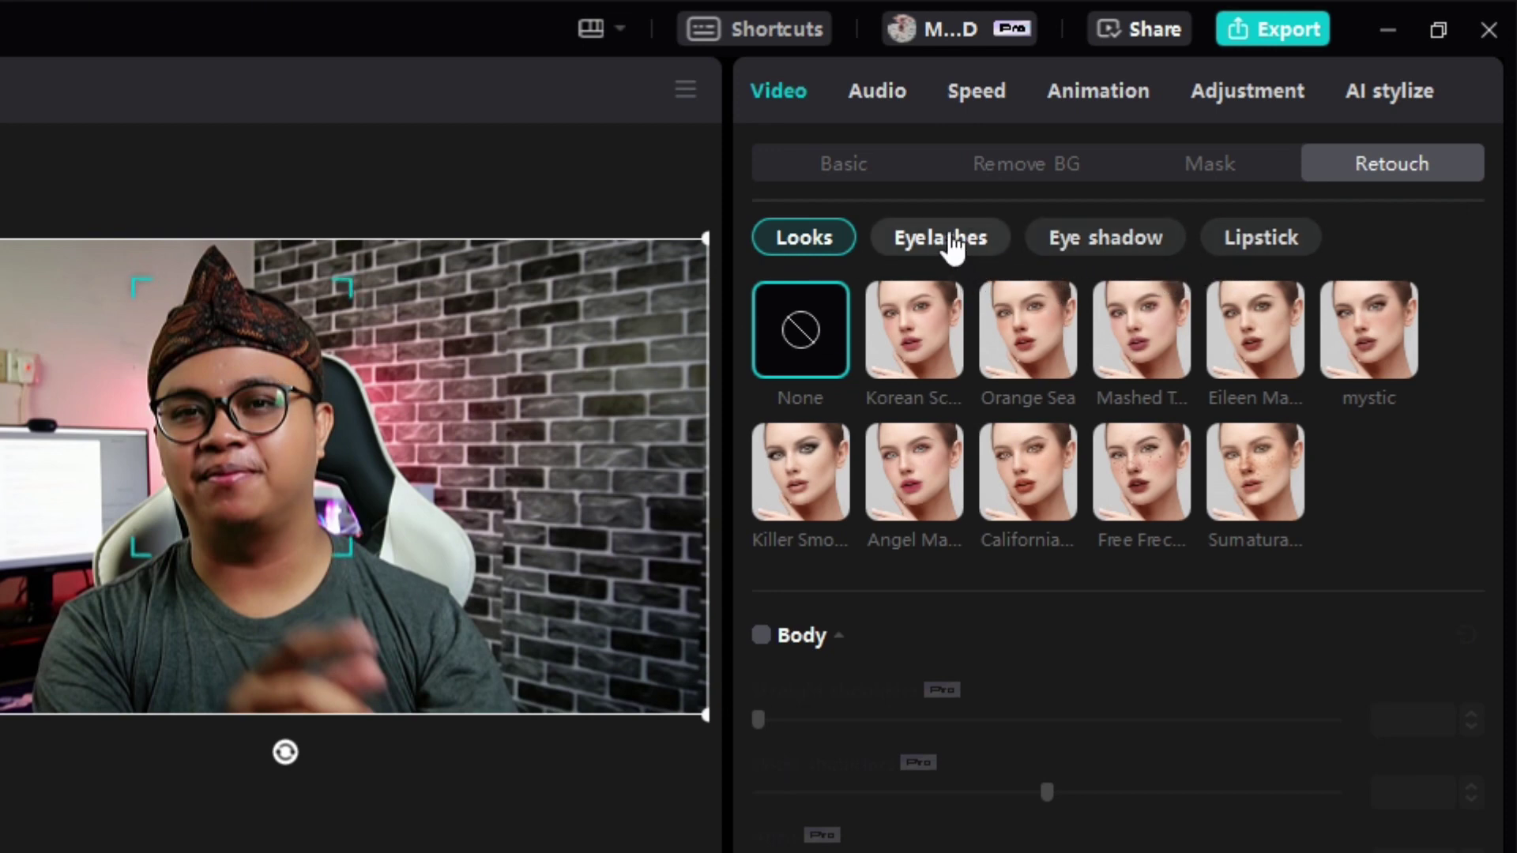
Step: Try the Wild and Internet C... eyelash styles on the face, and set the eyelashes back to None
left_click(953, 241)
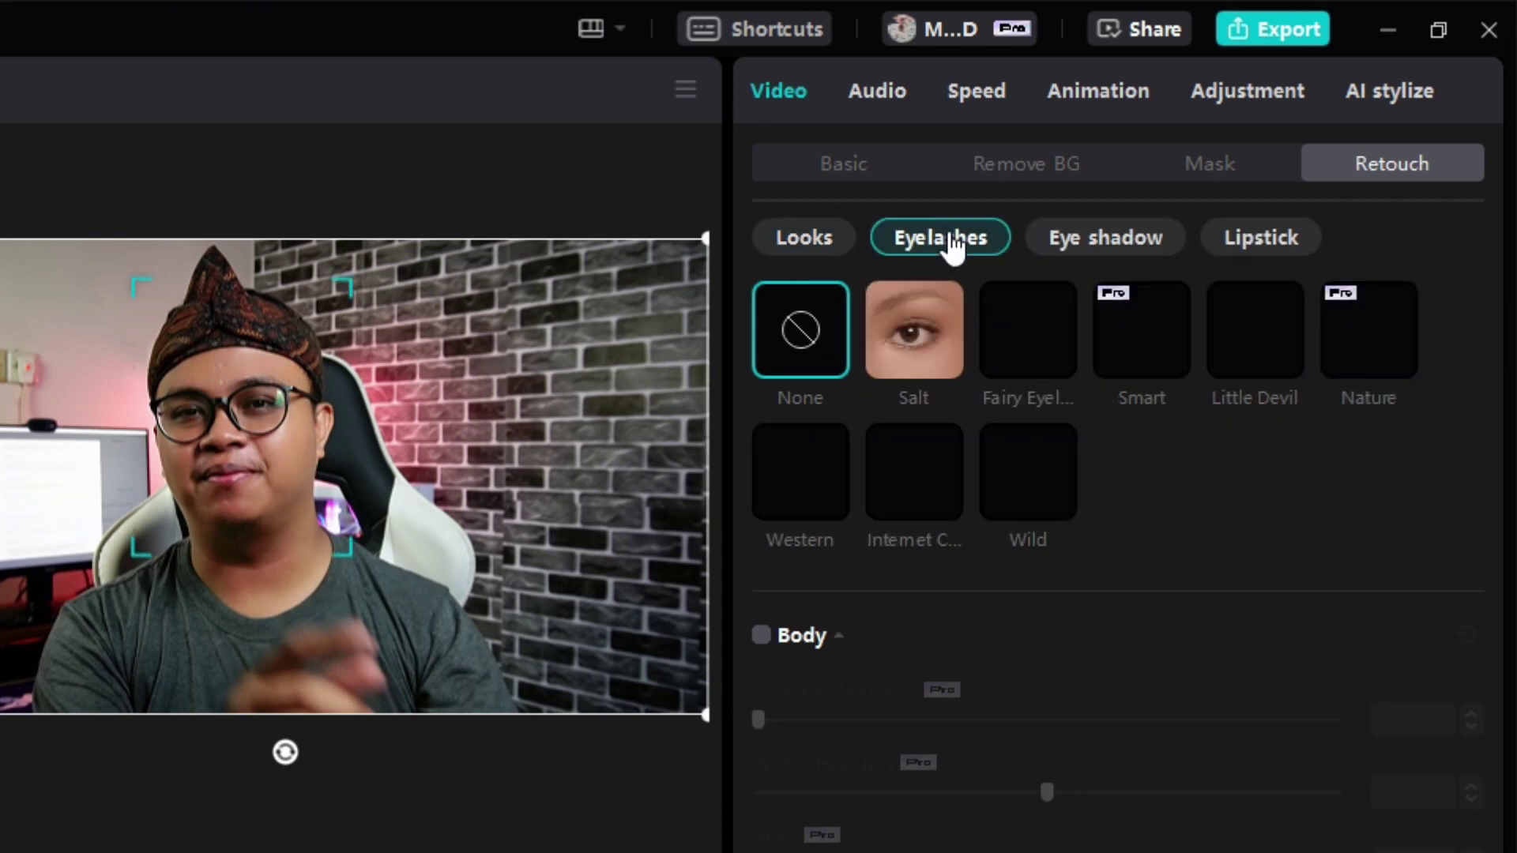
left_click(1037, 513)
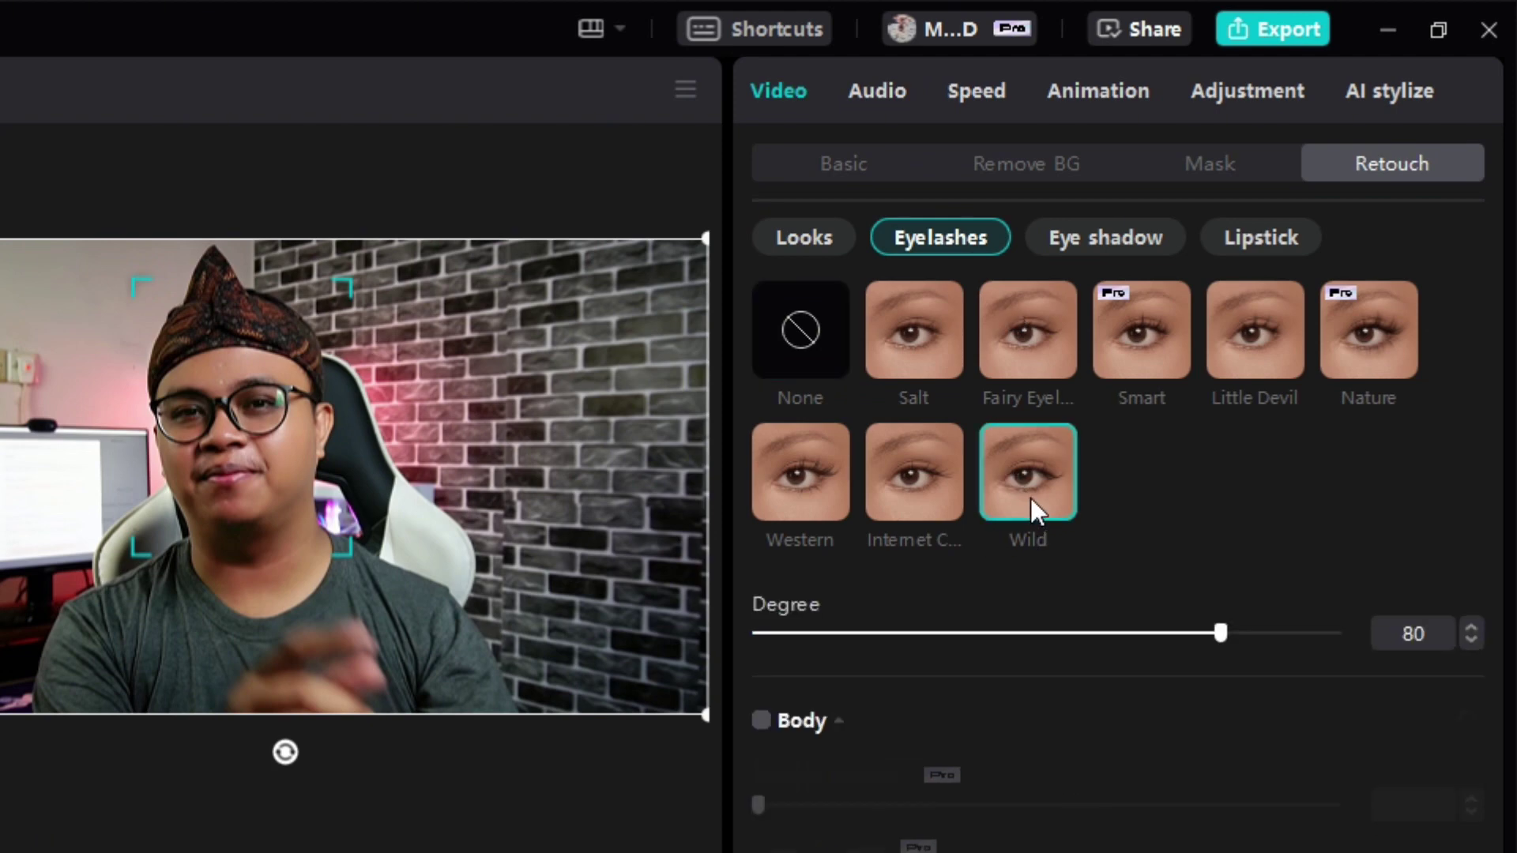
left_click(944, 501)
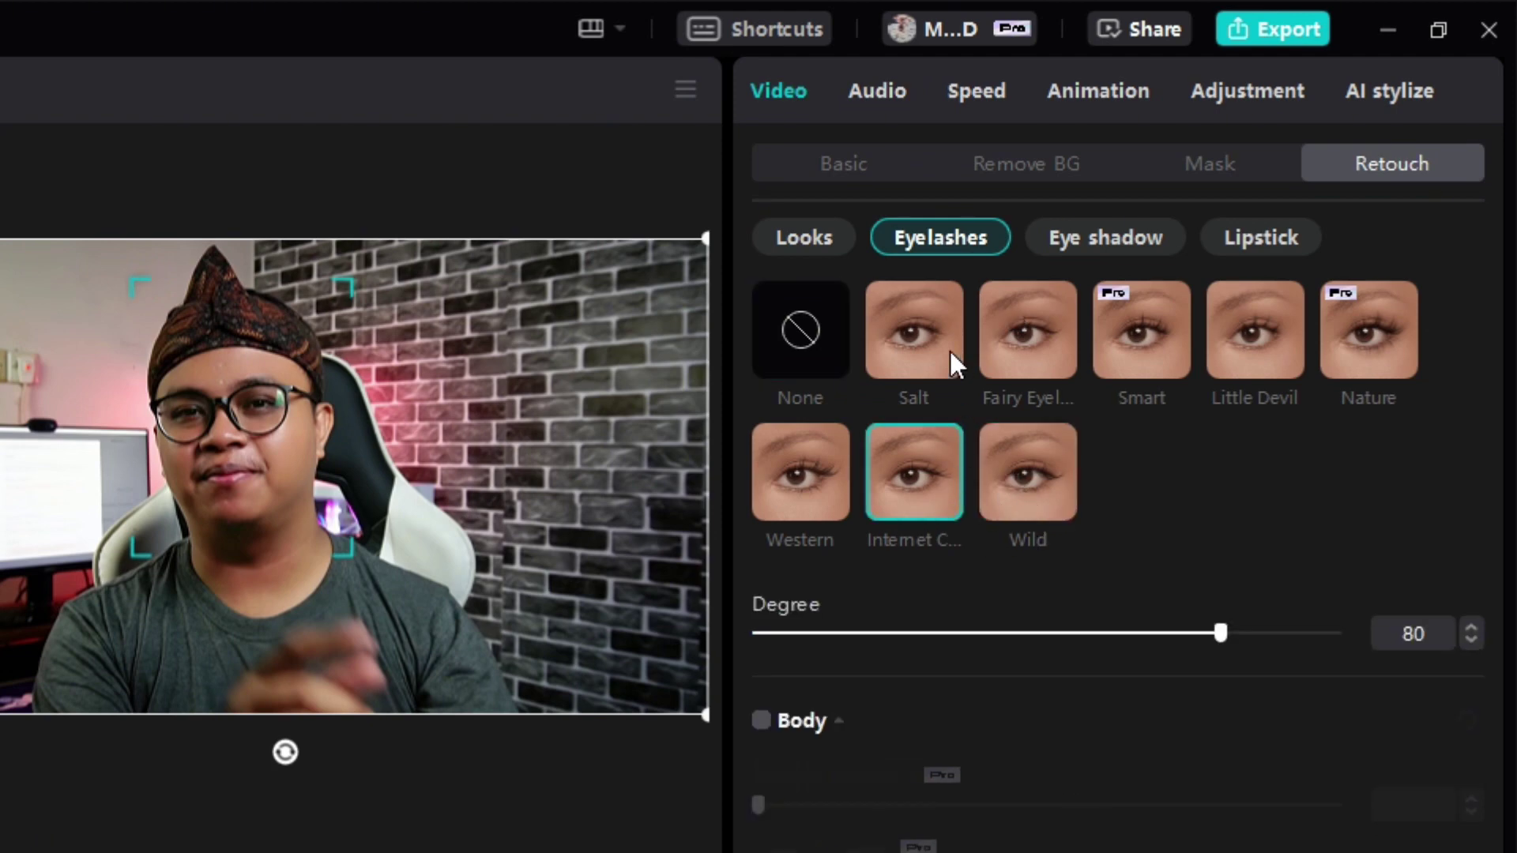
left_click(807, 344)
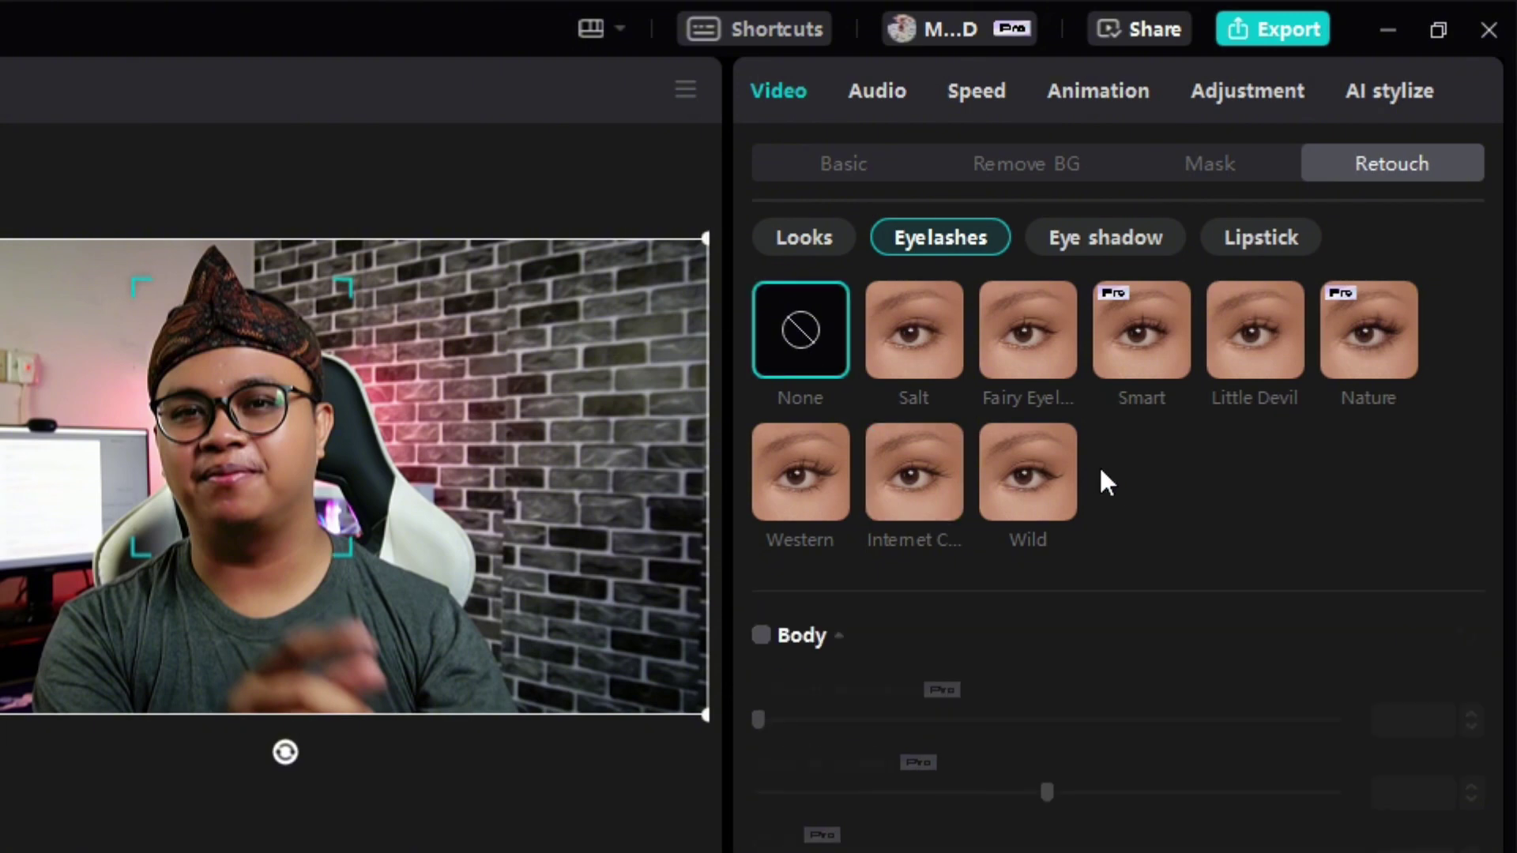
scroll(1099, 482, "up", 8)
scroll(948, 538, "up", 10)
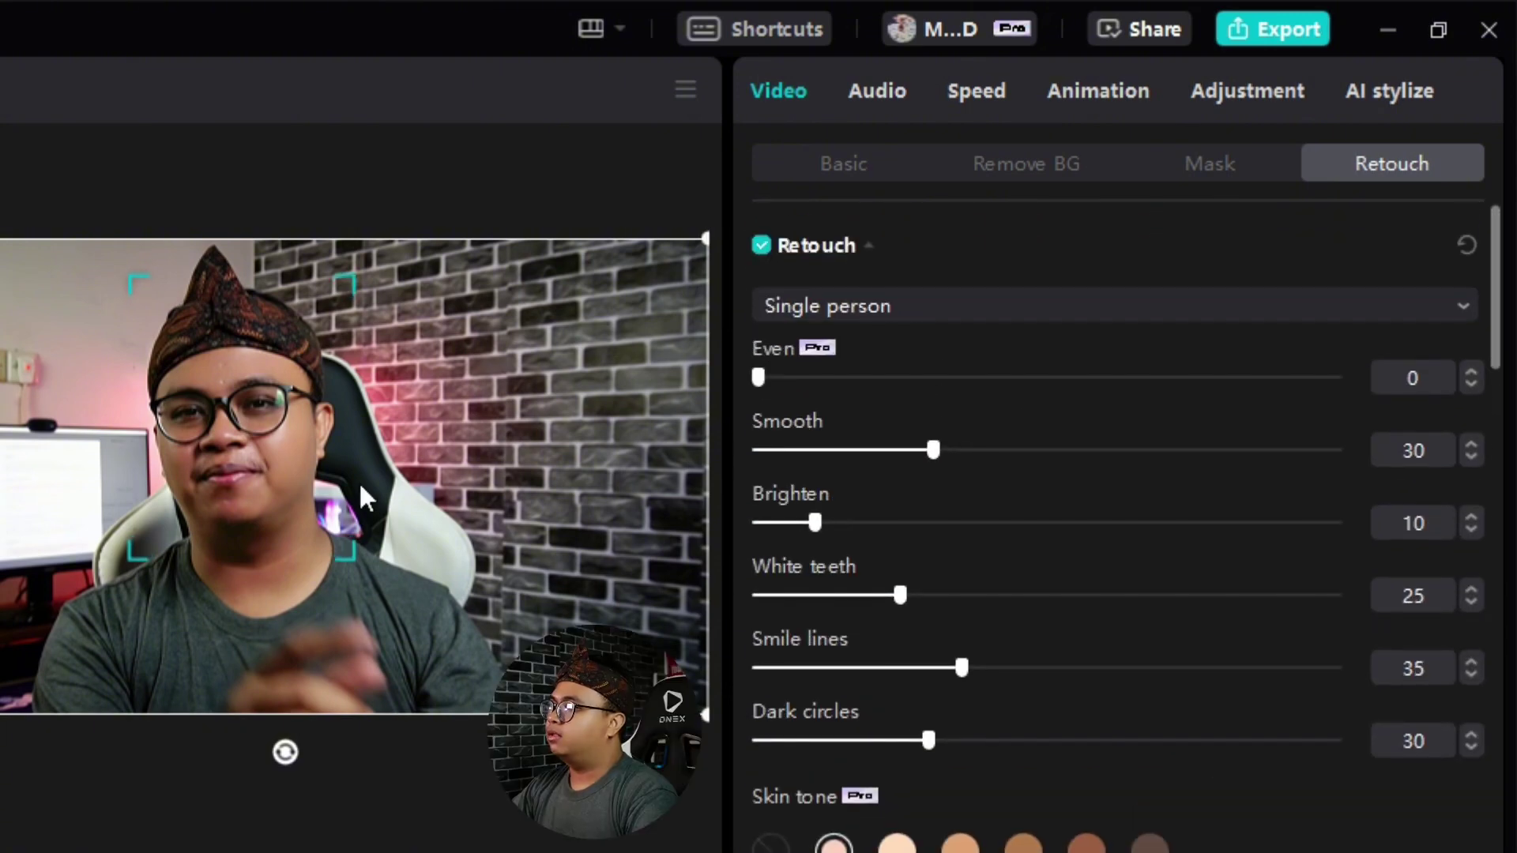